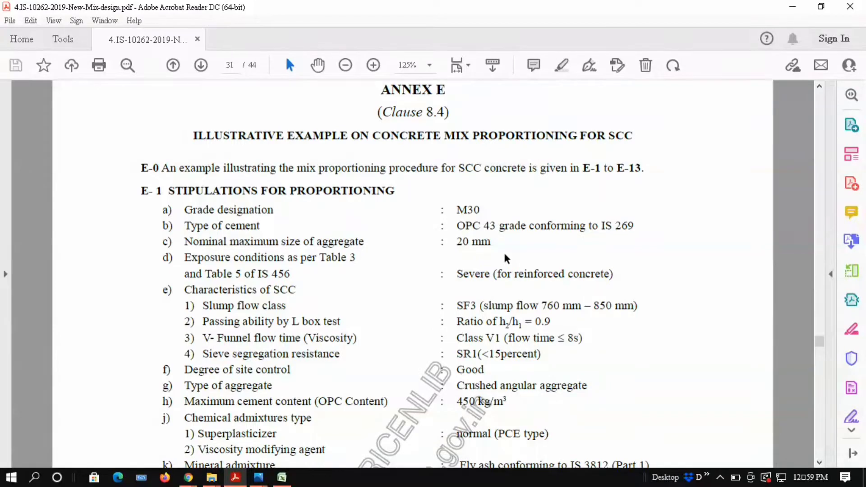
Review the Annex E stipulations and material test data for the SCC example and switch to the SCC mix design workbook in Excel.
scroll(506, 258, "down", 10)
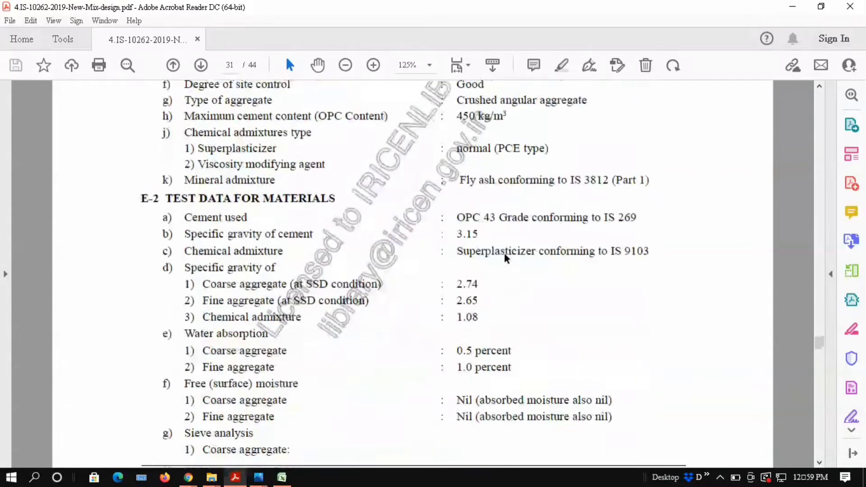
scroll(506, 258, "up", 10)
scroll(507, 257, "down", 5)
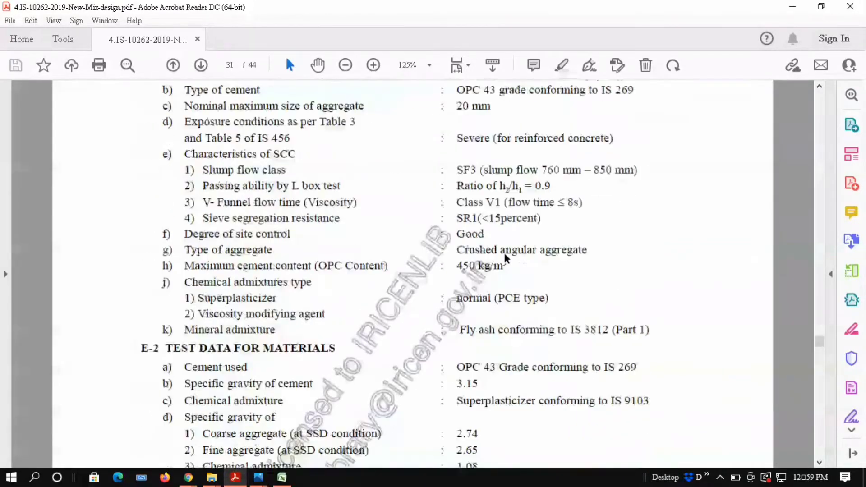
mouse_move(281, 477)
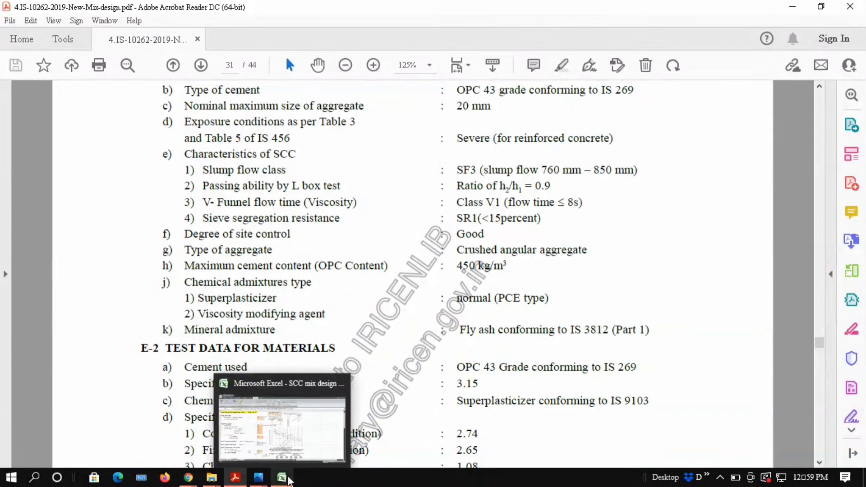
left_click(278, 450)
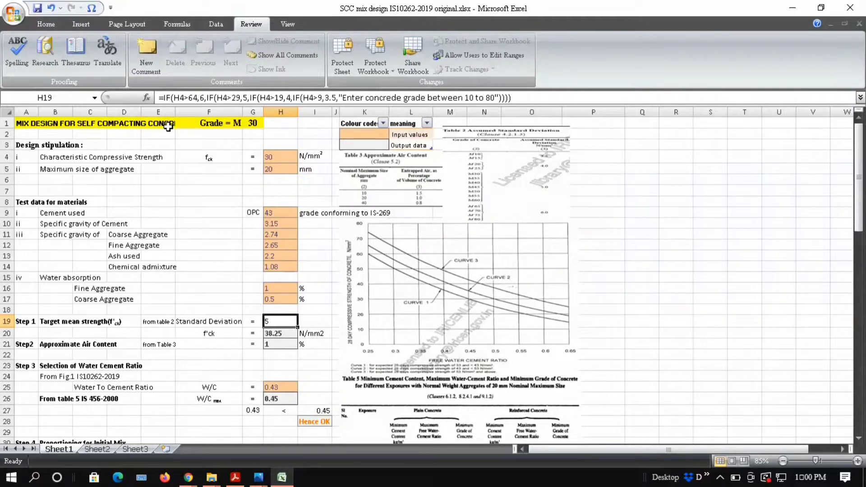
Examine the characteristic compressive strength input in H4 and the target mean strength formula in H20.
left_click(281, 158)
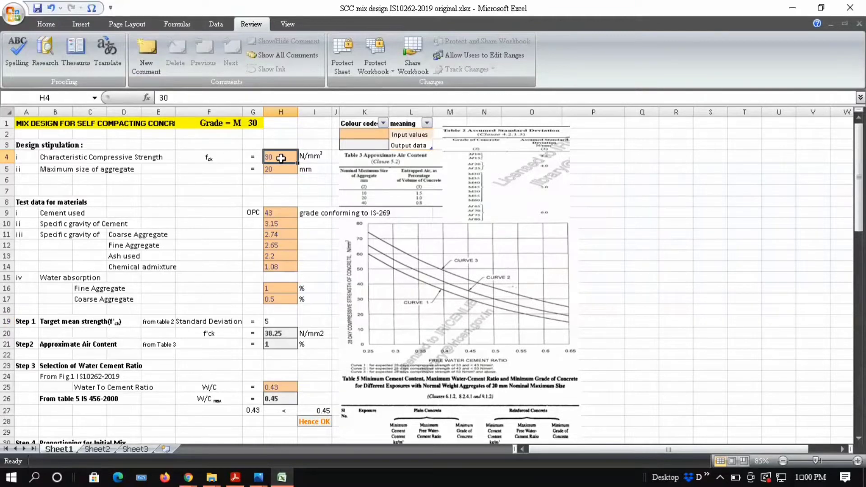
left_click(46, 24)
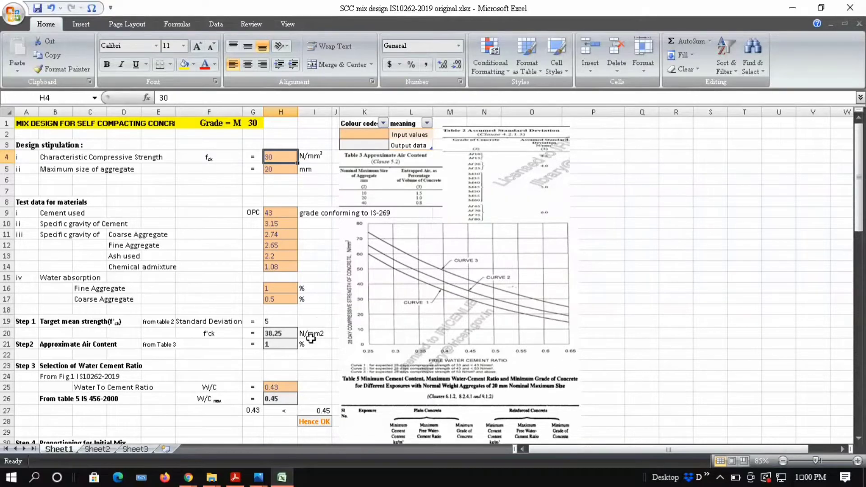
double_click(278, 334)
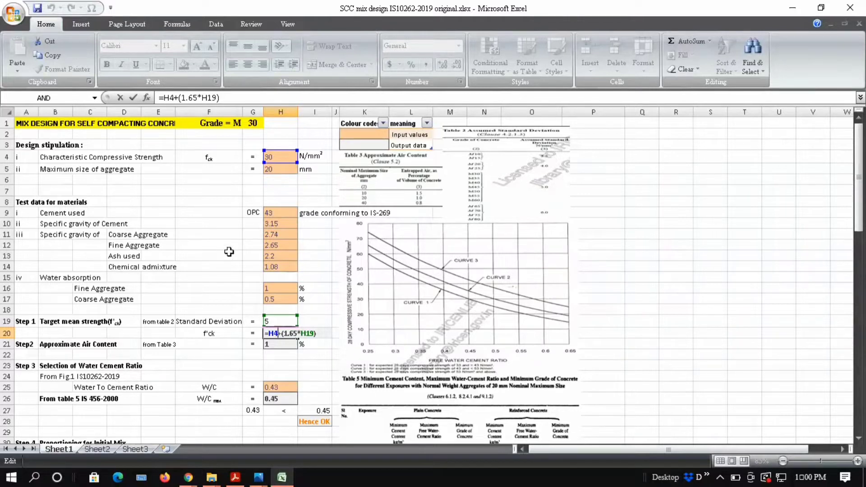
key("ctrl+Return")
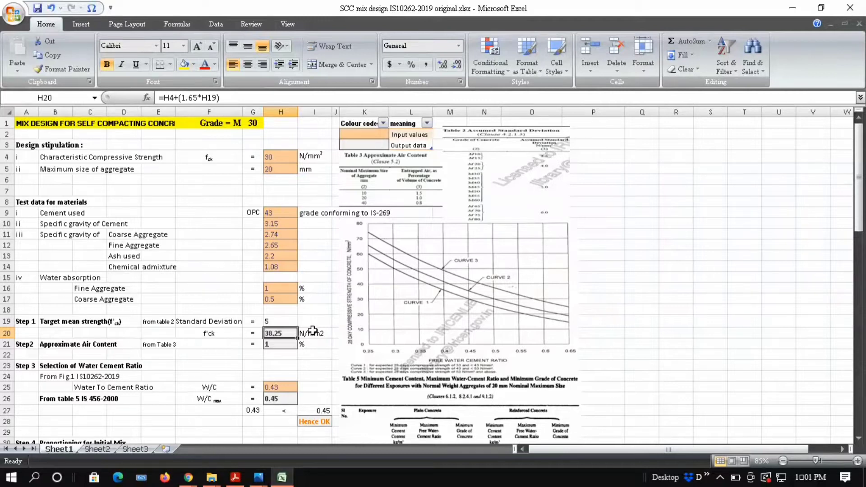
Switch to the IS 10262 PDF in Acrobat Reader and read section E-3 on target strength for mix proportioning.
scroll(277, 276, "down", 3)
scroll(277, 276, "down", 1)
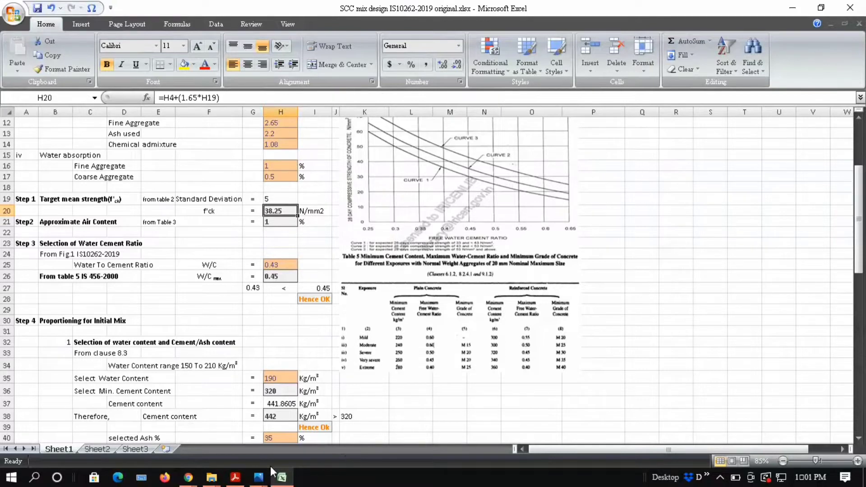
left_click(235, 477)
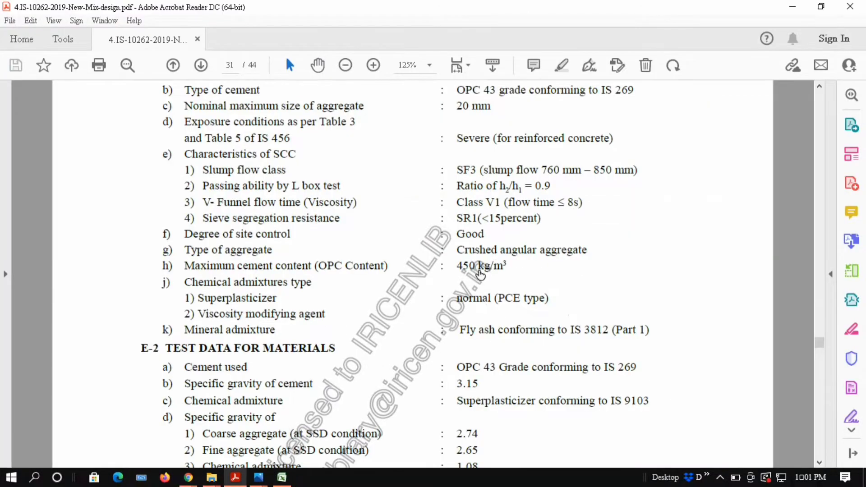
scroll(481, 273, "down", 10)
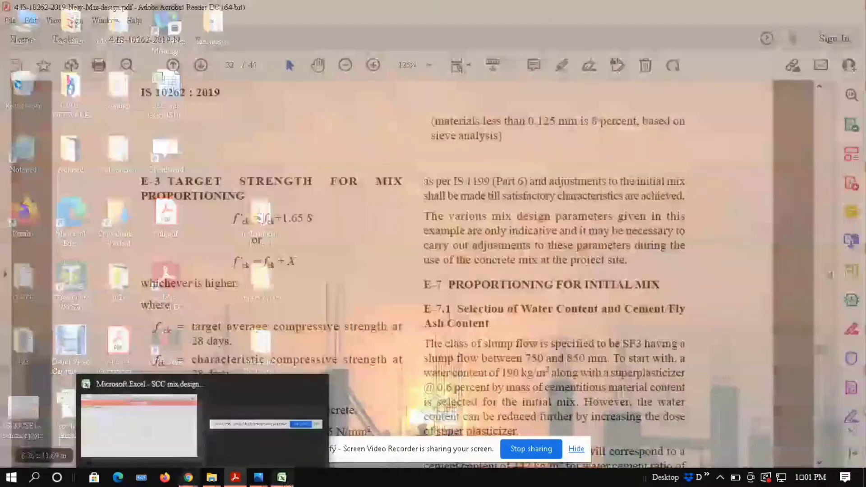
Return to the Excel workbook and examine the standard deviation formula in H19 alongside the Table 2 assumed standard deviations.
mouse_move(281, 478)
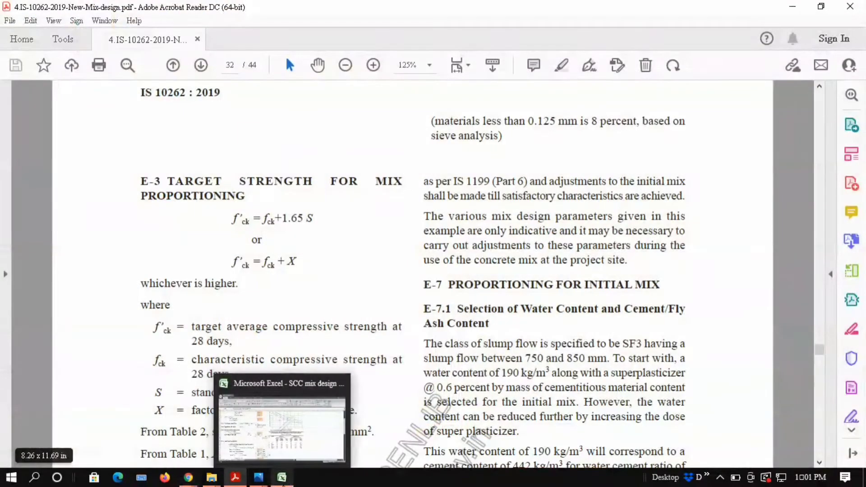
left_click(274, 427)
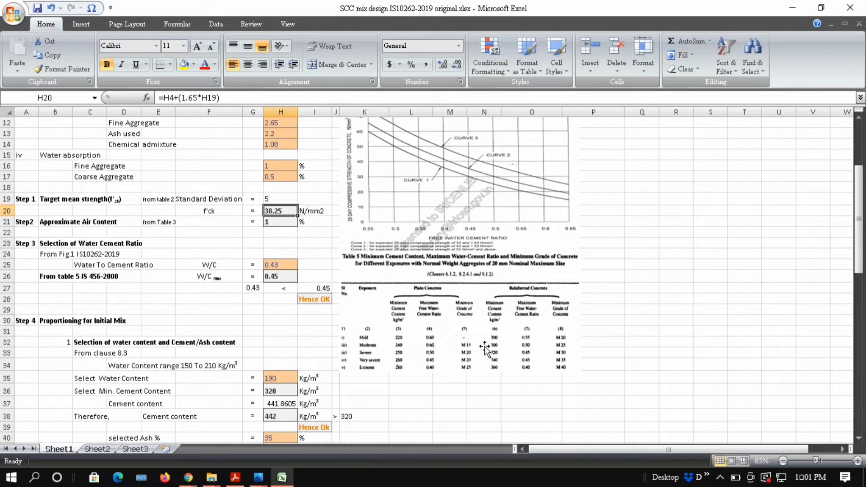
scroll(485, 350, "up", 4)
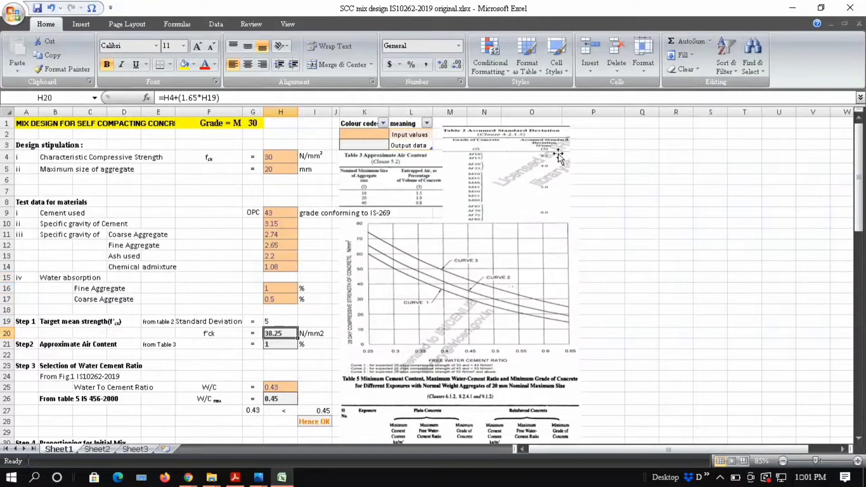
scroll(439, 274, "down", 1)
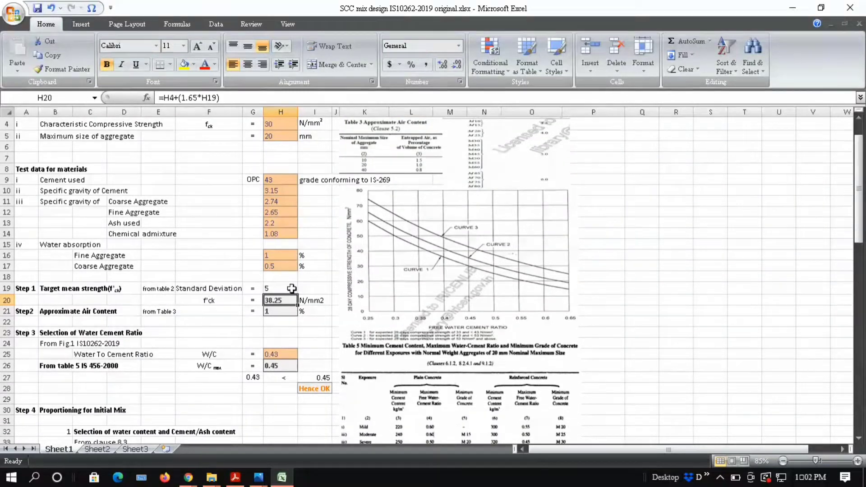
scroll(427, 230, "up", 1)
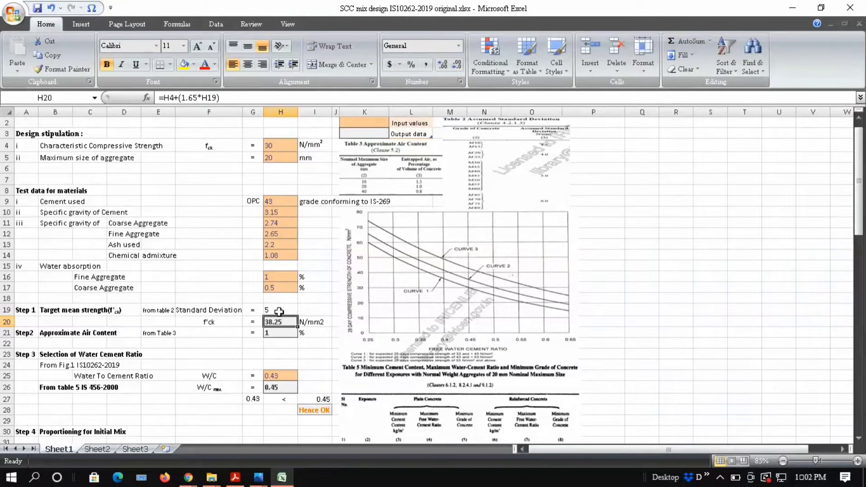
mouse_move(247, 484)
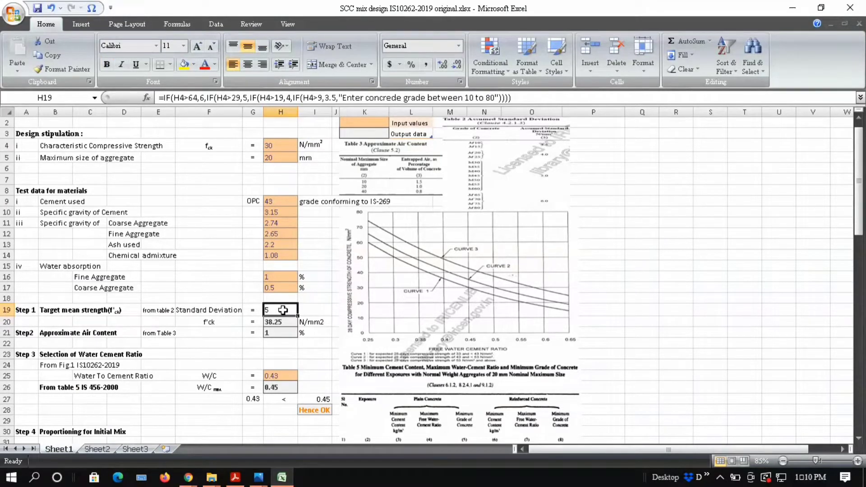
double_click(283, 310)
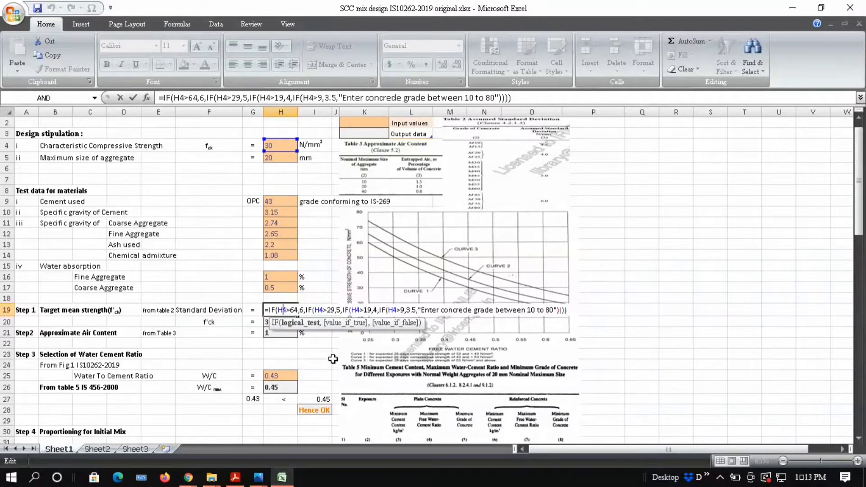
key("ctrl+Return")
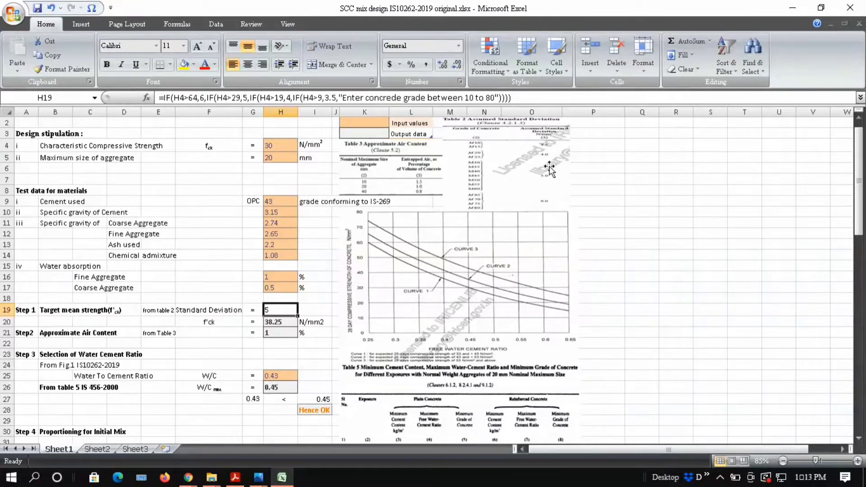
Try a characteristic compressive strength of 20 N/mm² in H4 to test the standard deviation formula, and restore it to 30.
double_click(275, 145)
key("BackSpace")
key("BackSpace")
key("Return")
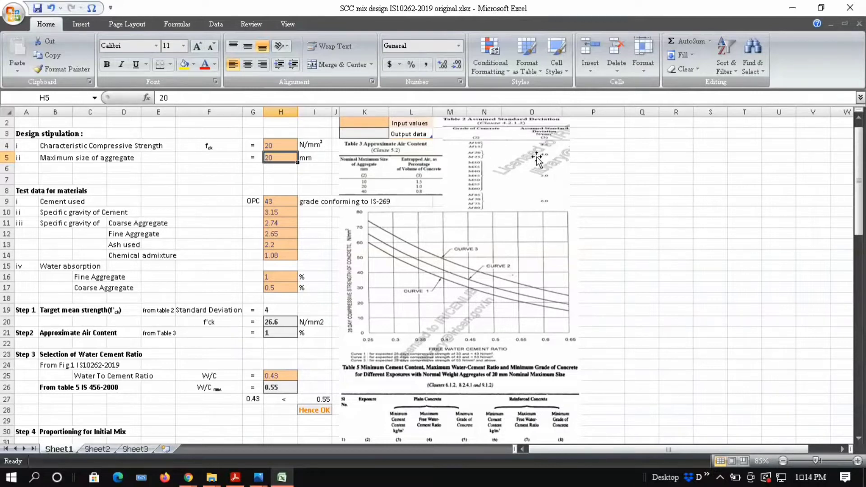
left_click(273, 148)
type("30")
key("Return")
Try a characteristic compressive strength of 65 N/mm² in H4 to test the highest standard deviation band, and restore it to 30.
left_click(270, 146)
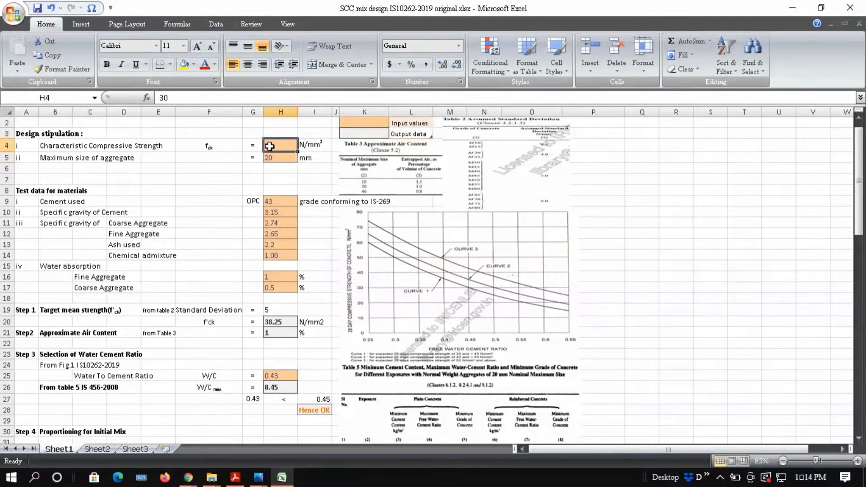
type("60")
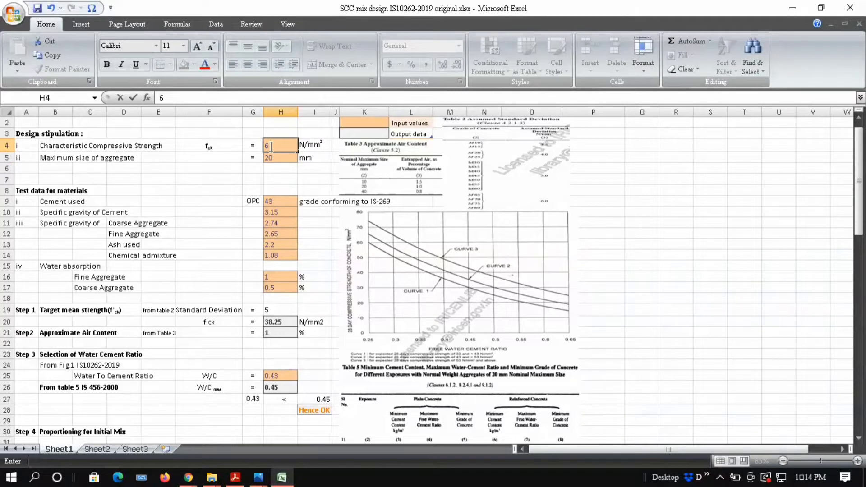
key("Return")
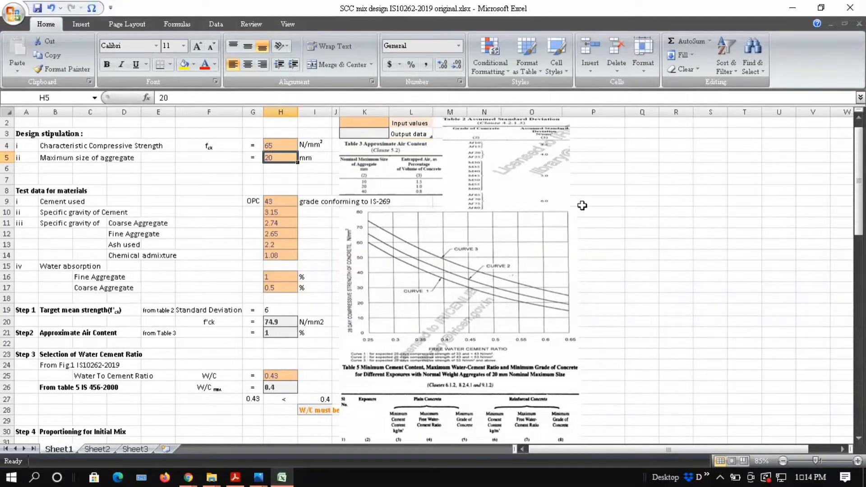
left_click(280, 142)
type("30")
key("Return")
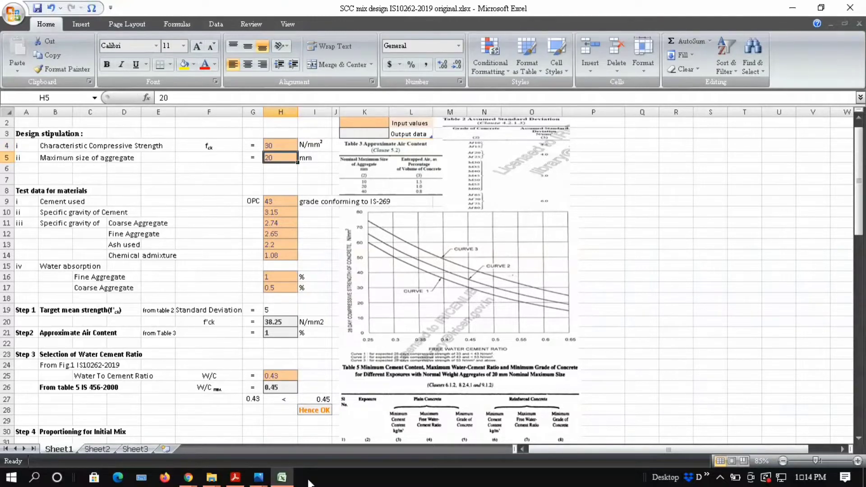
Check the E-3 target strength equation in the PDF against the f'ck formula in H20 of the Excel workbook.
mouse_move(236, 476)
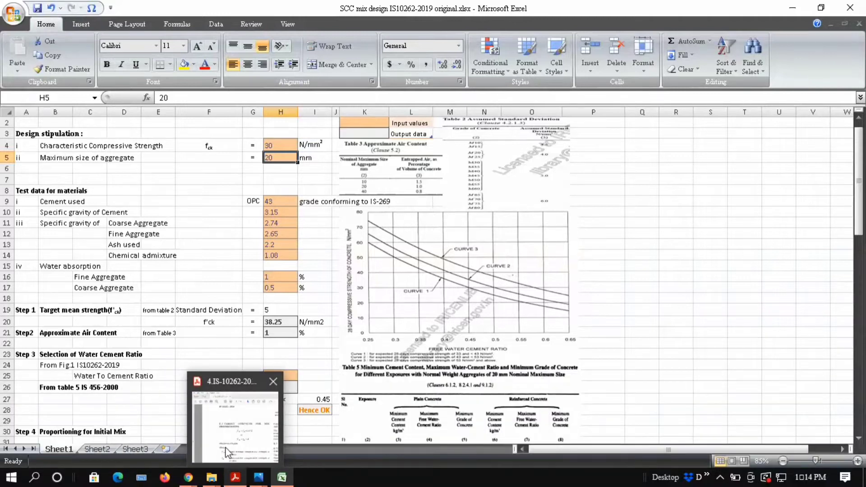
left_click(227, 447)
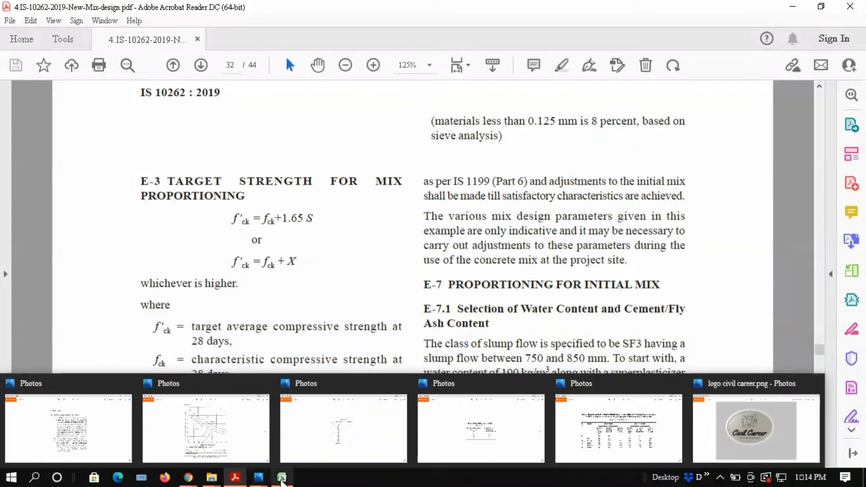
mouse_move(282, 479)
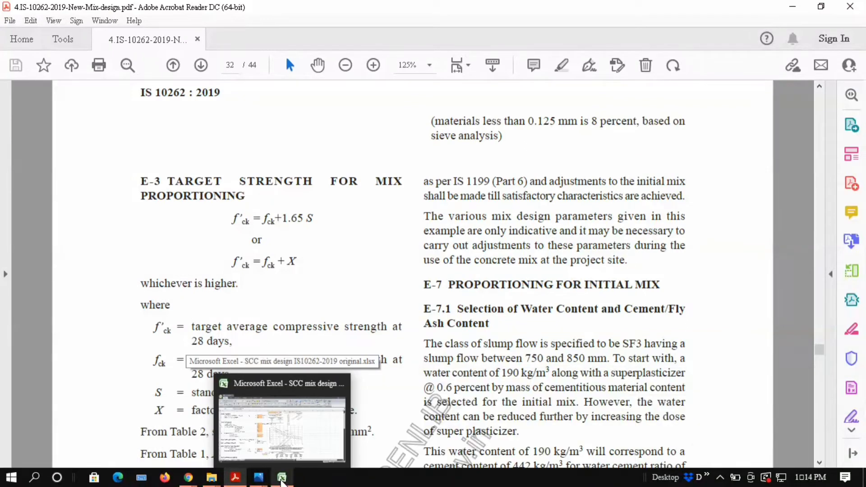
left_click(282, 481)
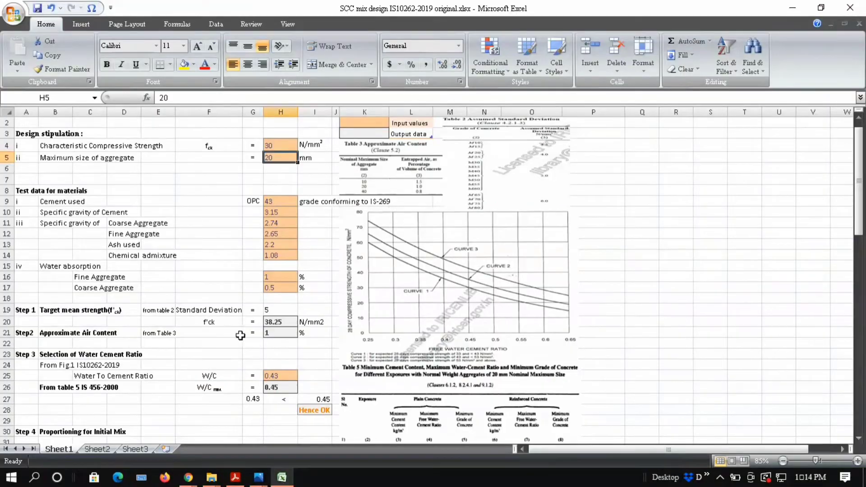
double_click(281, 322)
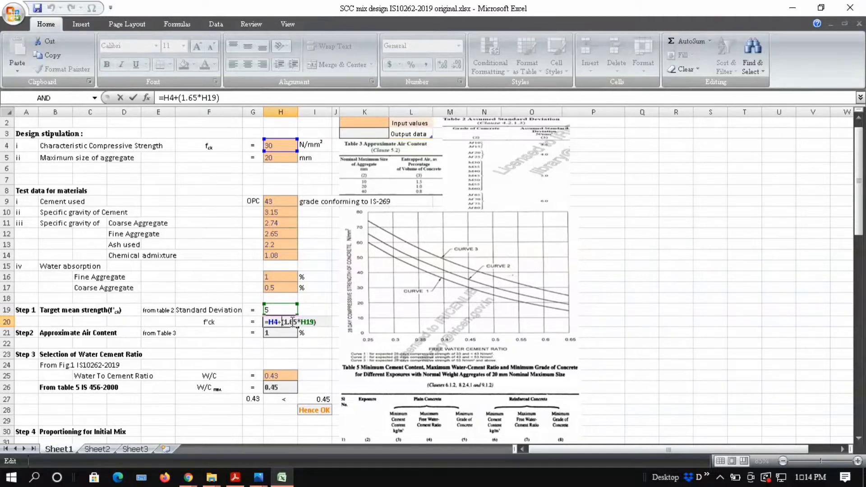
key("ctrl+Return")
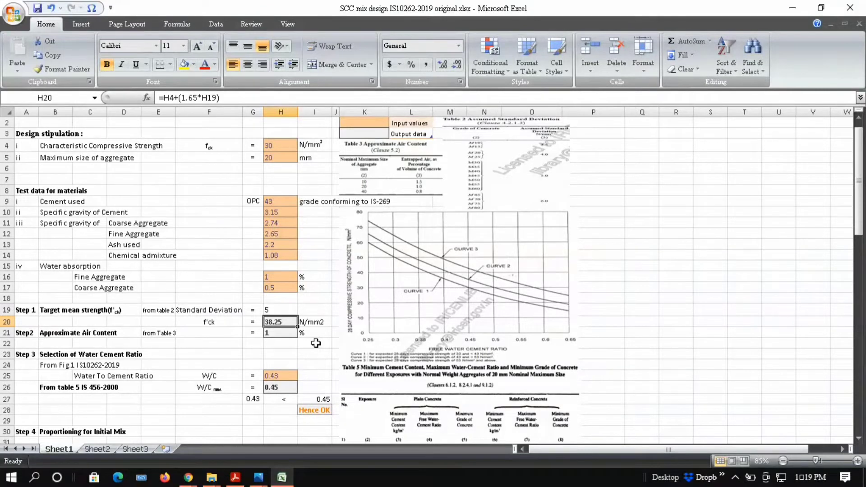
Examine the approximate air content formula in H21 and the reference tables and water-cement ratio curves beside the calculations.
left_click(284, 336)
double_click(285, 338)
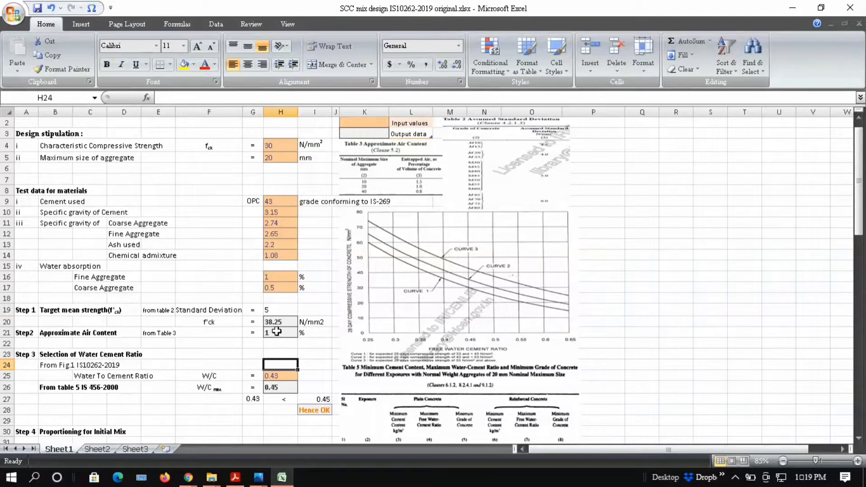
double_click(278, 332)
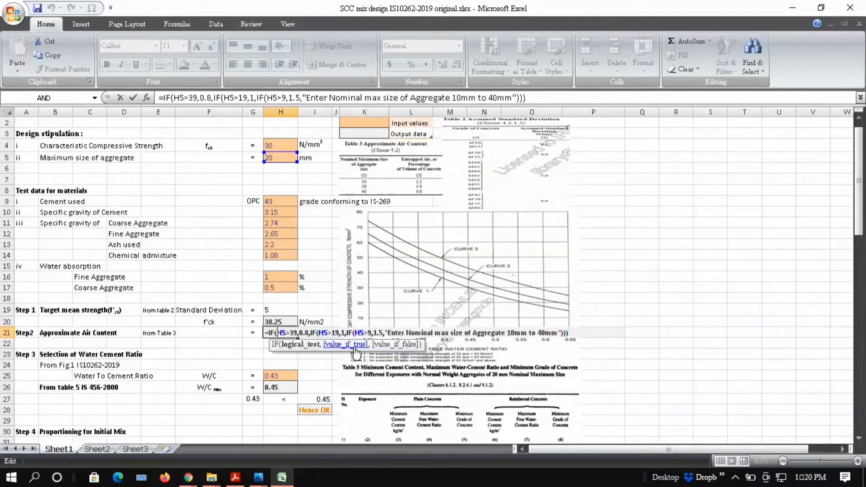
key("ctrl+Return")
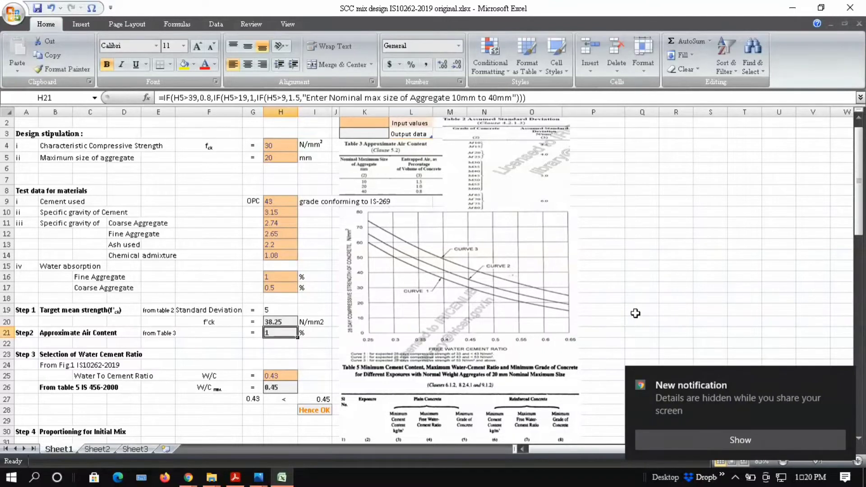
scroll(162, 377, "down", 3)
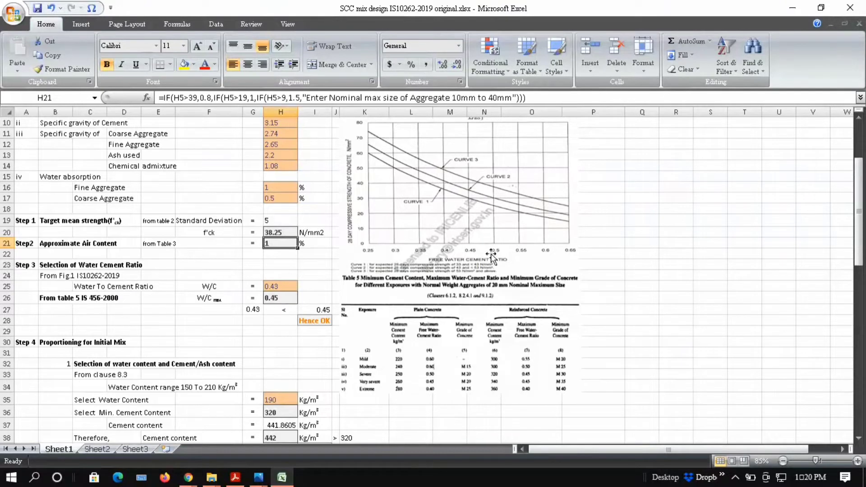
scroll(492, 174, "up", 3)
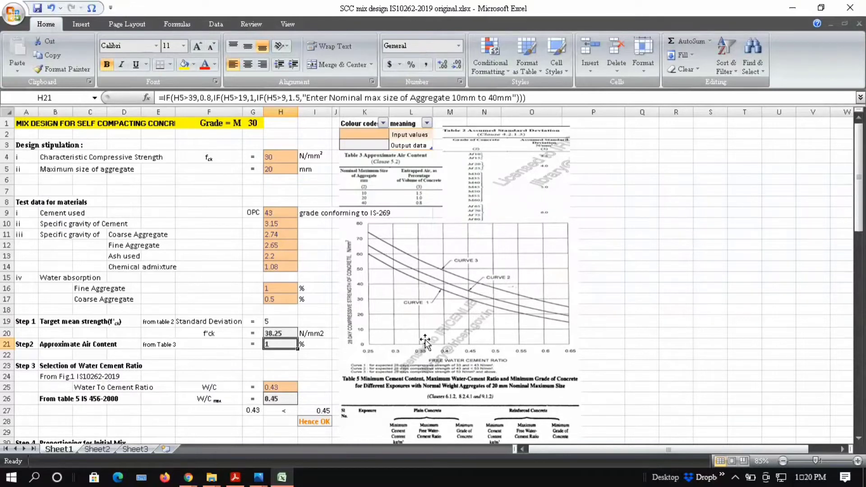
Check the maximum water-cement ratio formula in H26 against Table 5 and the characteristic strength input in H4.
scroll(425, 341, "down", 1)
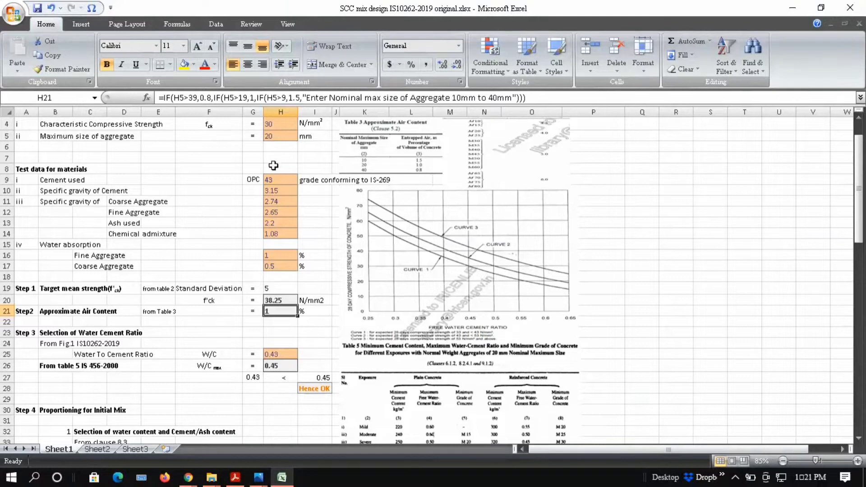
scroll(273, 166, "up", 1)
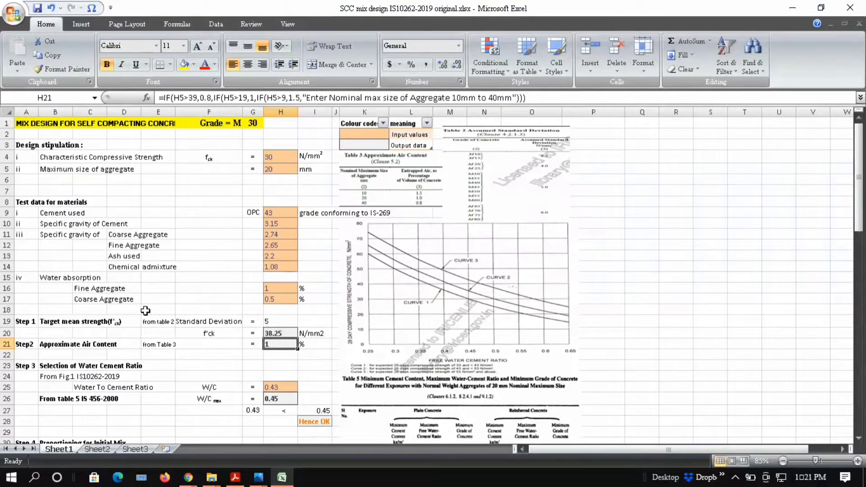
scroll(145, 311, "down", 1)
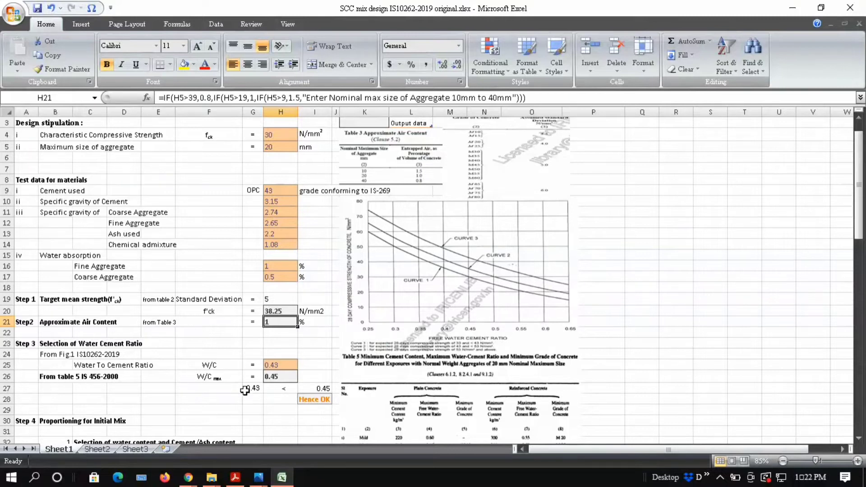
scroll(424, 392, "down", 2)
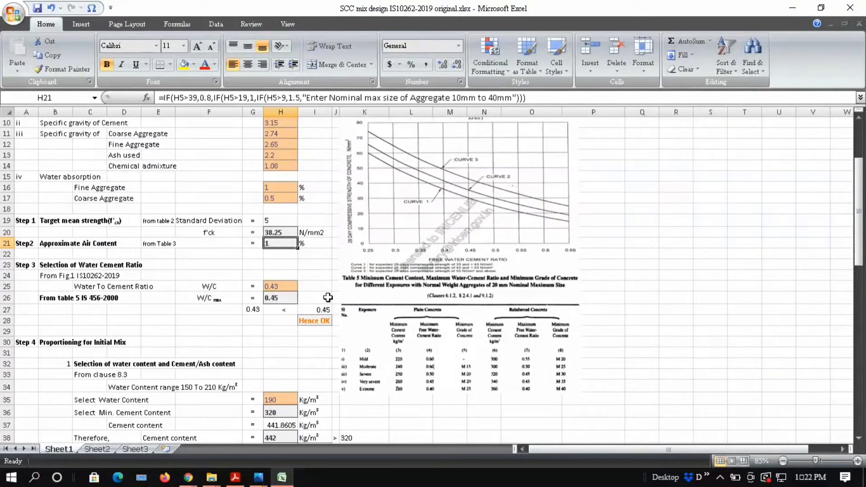
left_click(280, 301)
double_click(279, 299)
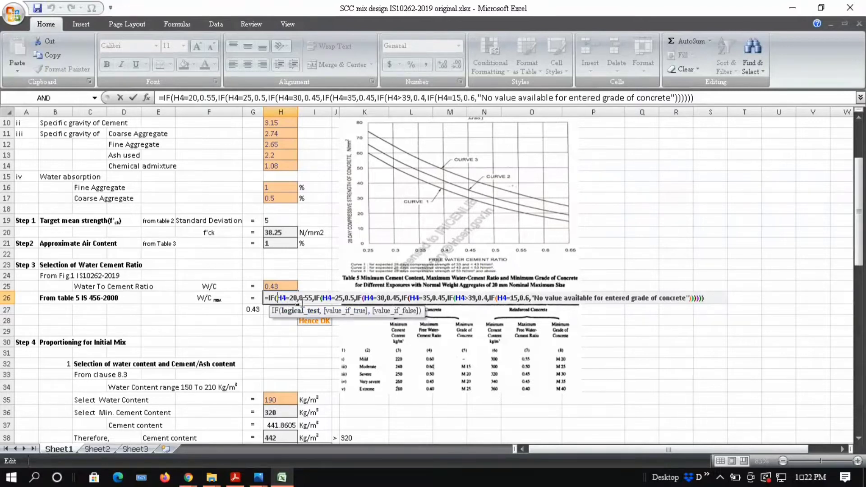
scroll(260, 229, "up", 3)
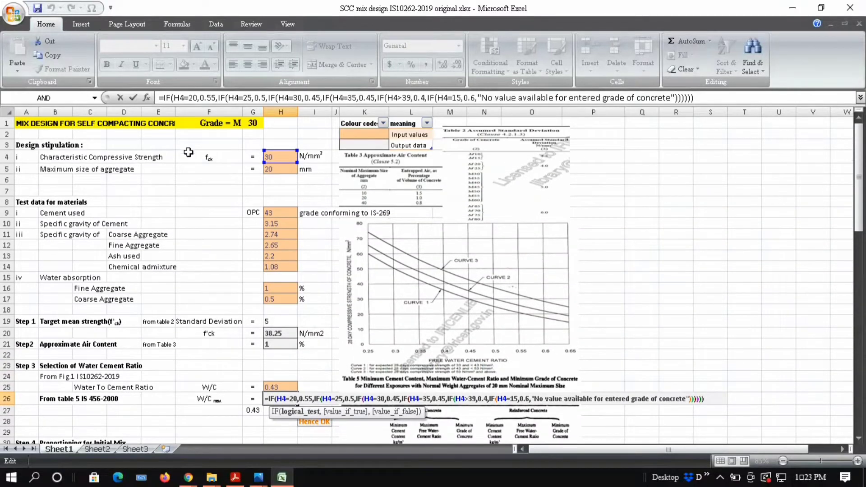
scroll(290, 163, "down", 4)
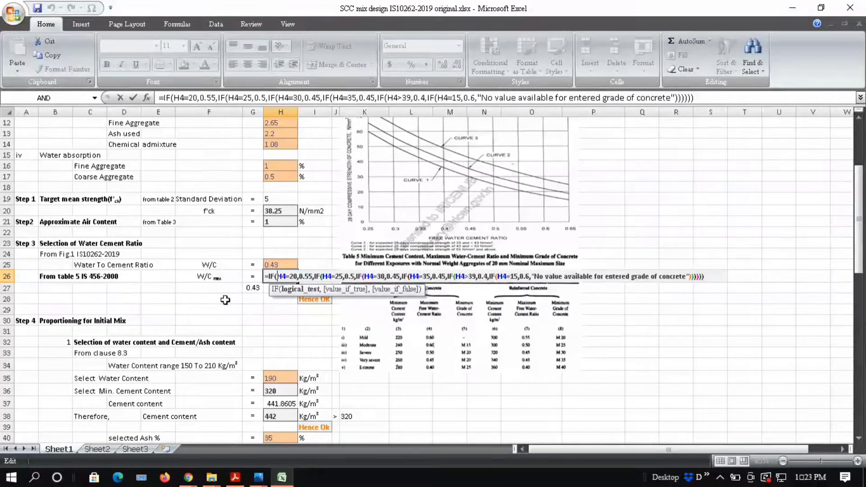
key("Escape")
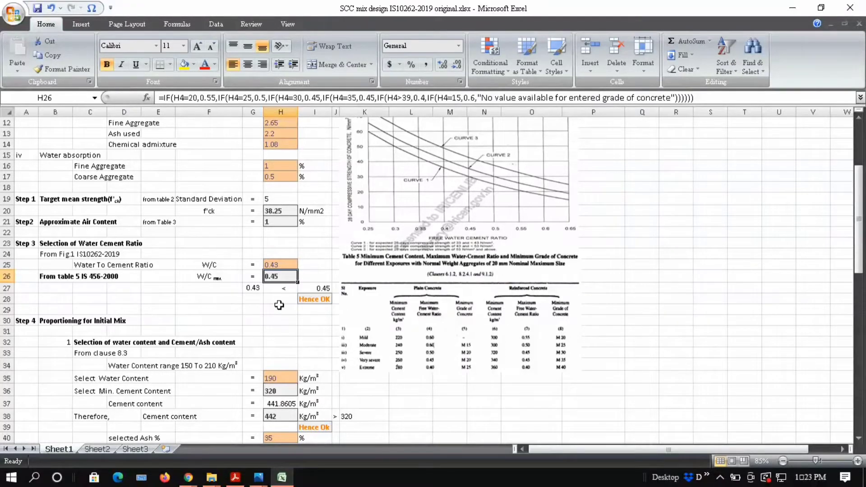
Examine the Step 4 proportioning calculations from water content through to the table of mix proportions for trials.
scroll(280, 305, "down", 1)
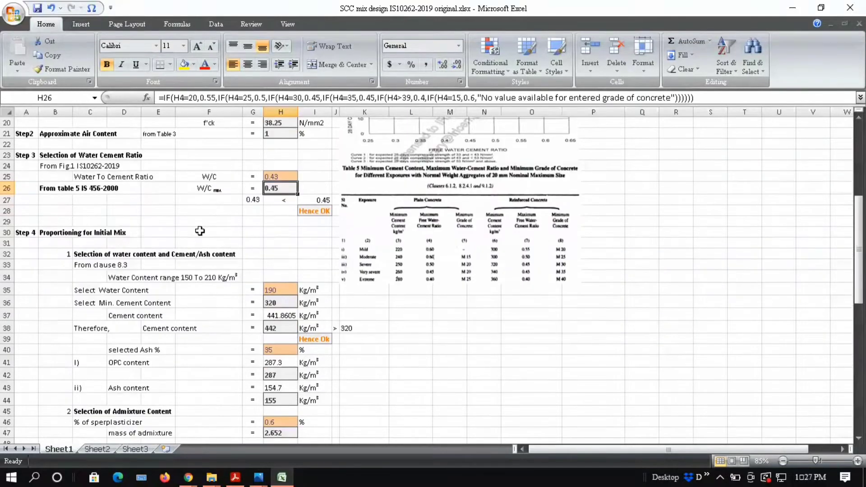
scroll(199, 231, "down", 1)
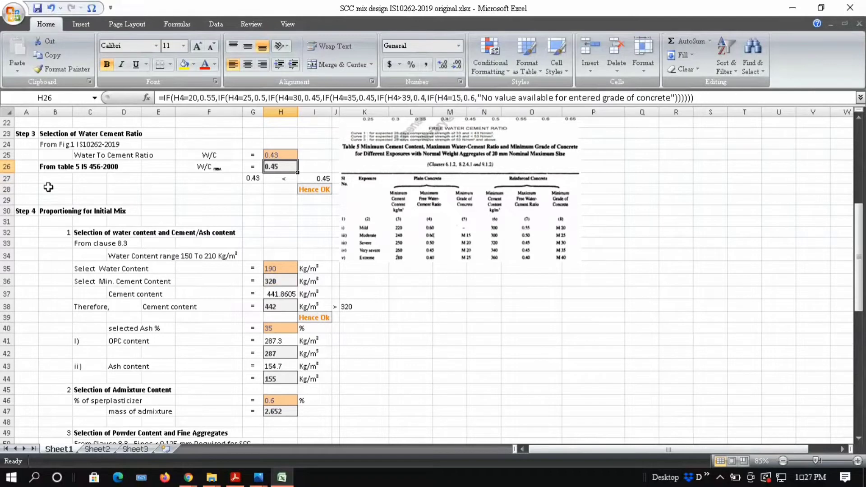
scroll(170, 206, "down", 1)
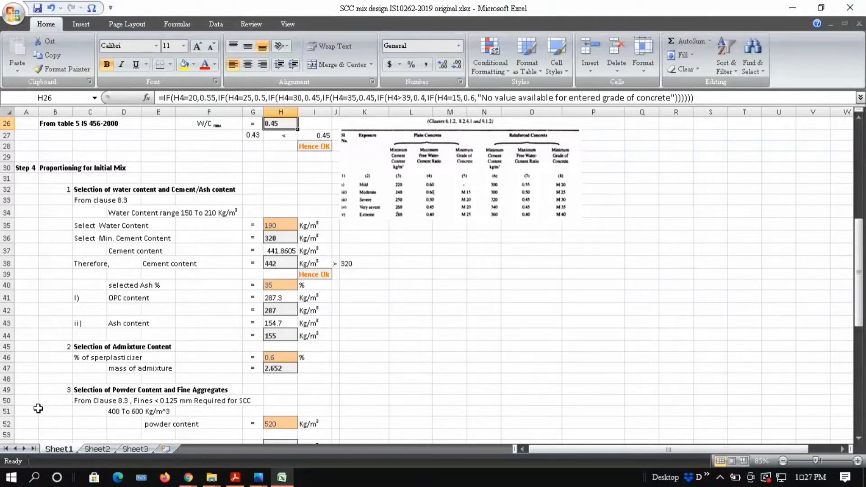
scroll(160, 375, "down", 4)
scroll(160, 375, "down", 1)
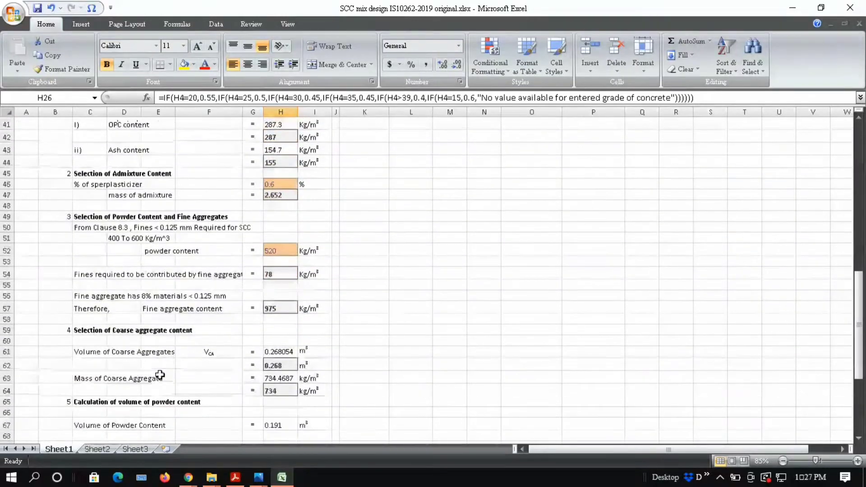
scroll(143, 307, "down", 1)
scroll(143, 307, "down", 2)
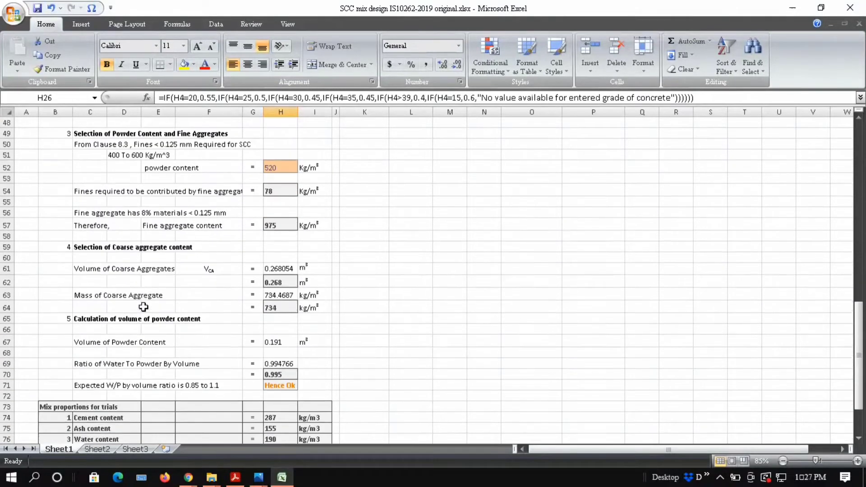
scroll(162, 269, "down", 3)
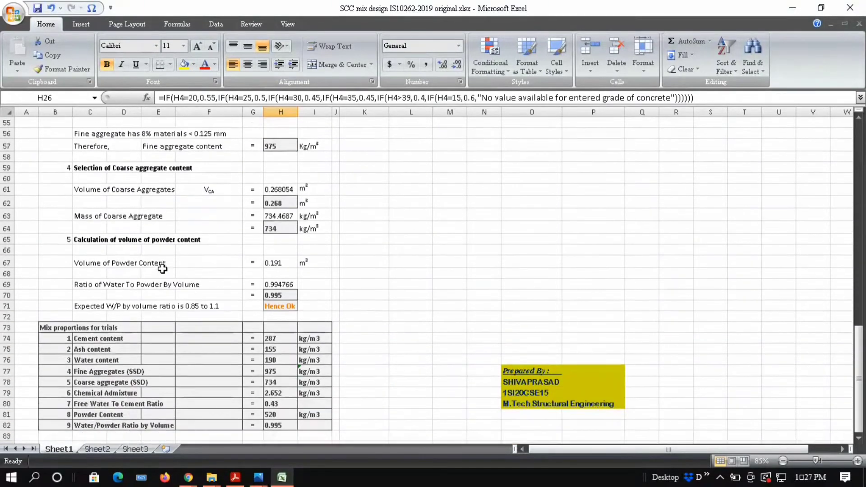
scroll(115, 347, "up", 4)
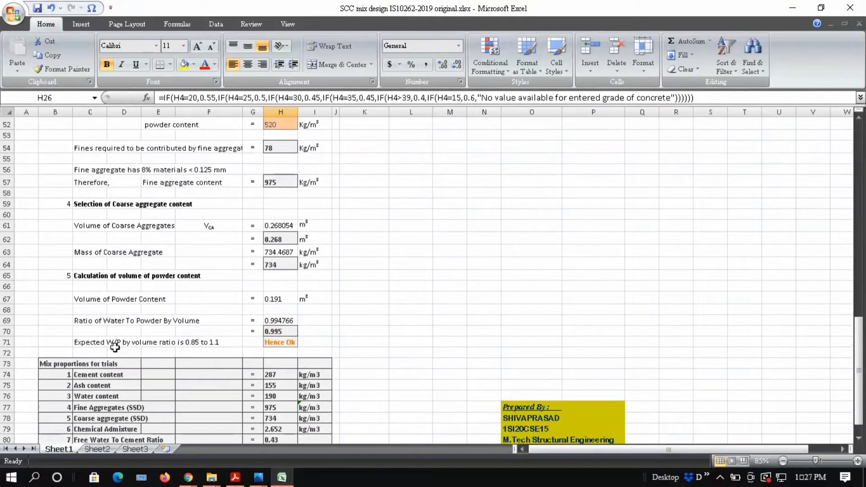
scroll(115, 348, "up", 5)
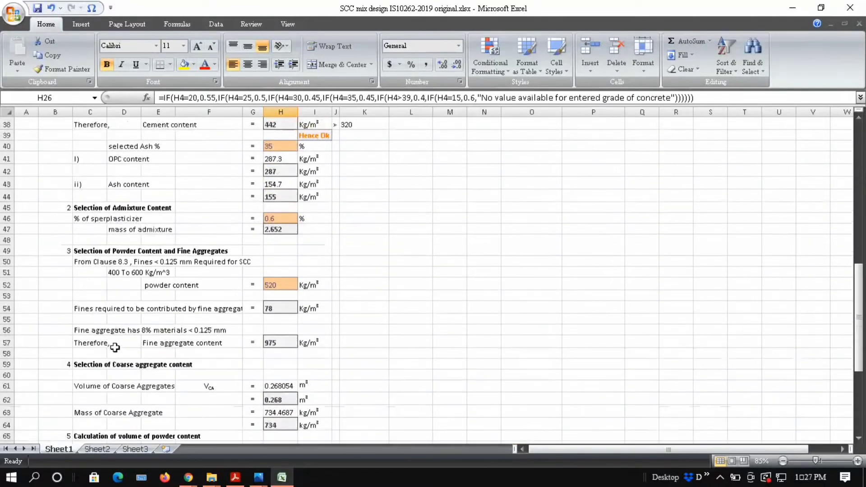
scroll(115, 348, "up", 2)
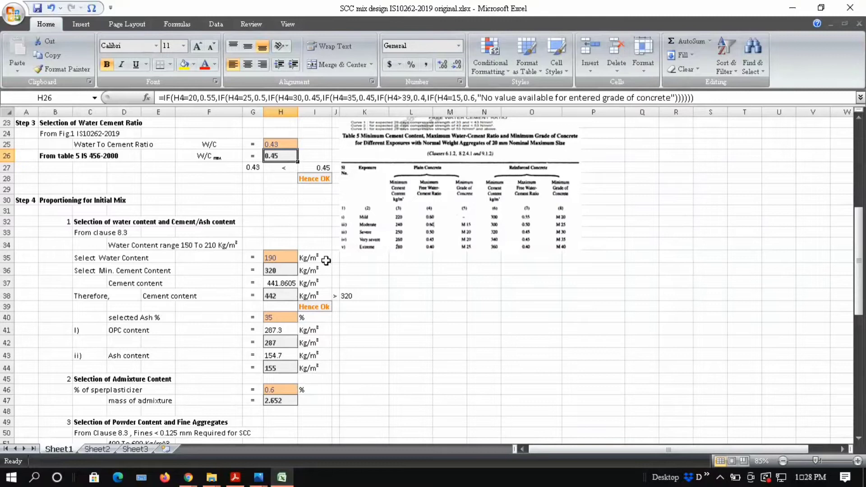
Set the selected water content in H35 to 180 kg/m³.
left_click(288, 262)
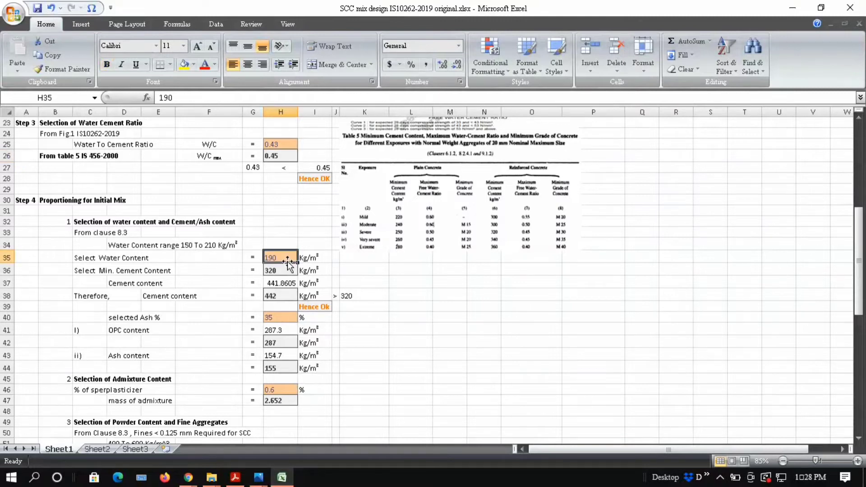
type("180")
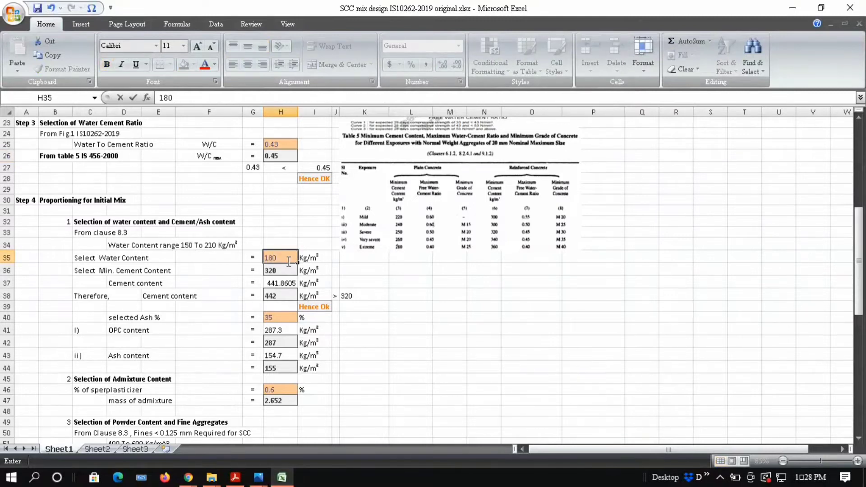
key("Return")
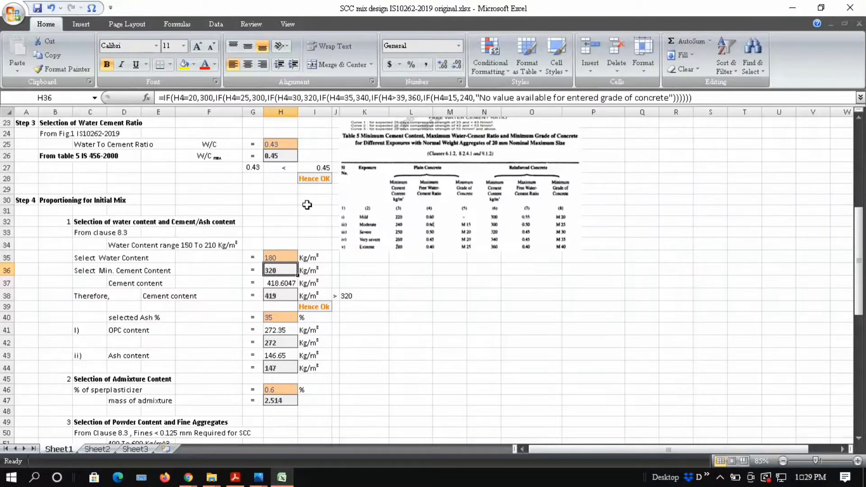
Inspect the minimum cement content formula in H36 and the calculated and rounded cement content formulas in H37 and H38.
double_click(278, 270)
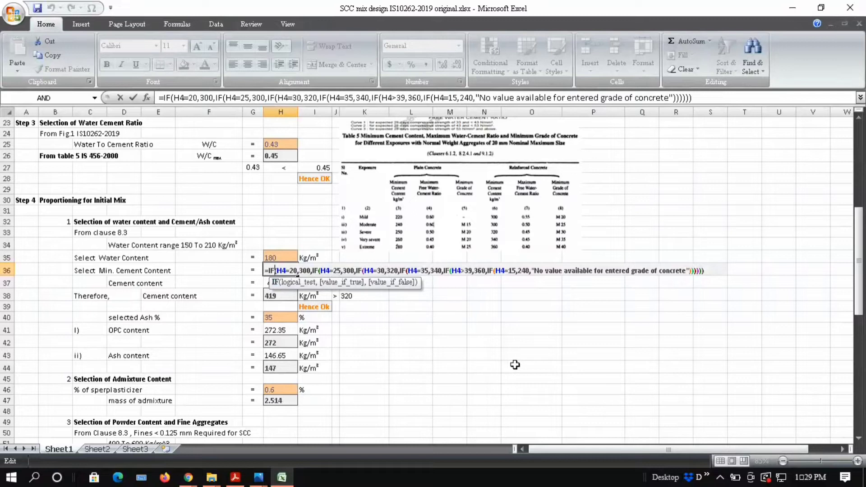
key("ctrl+Return")
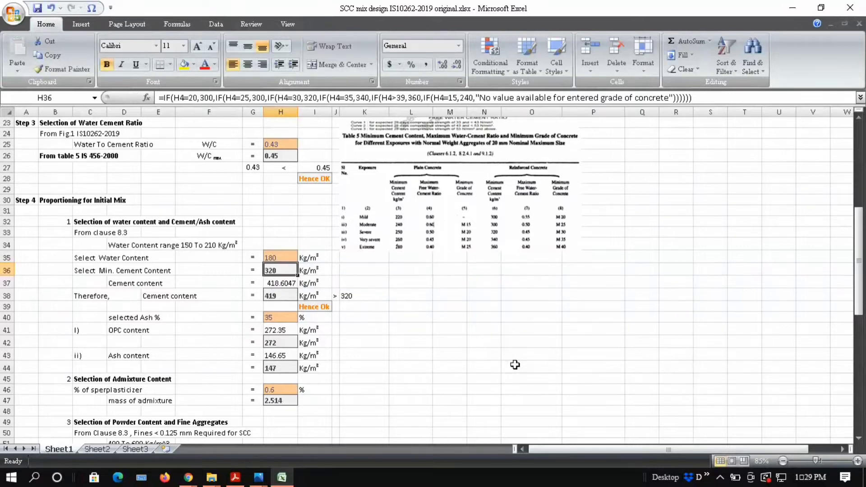
double_click(287, 285)
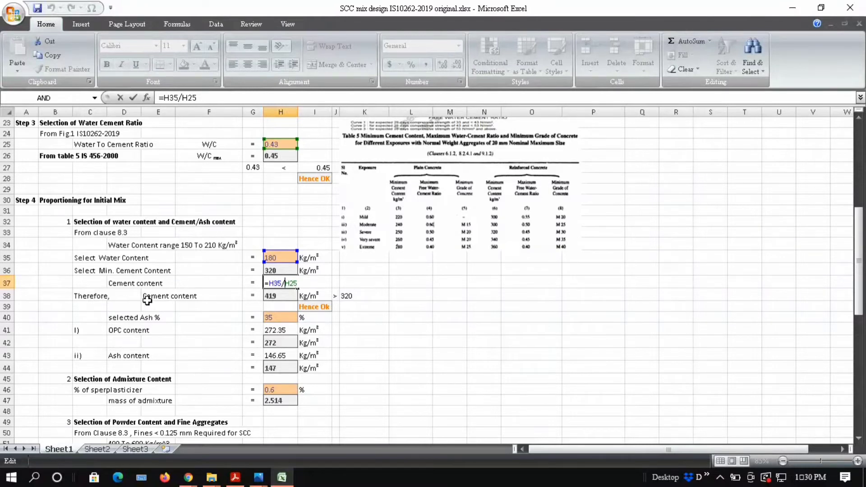
left_click(415, 340)
key("Escape")
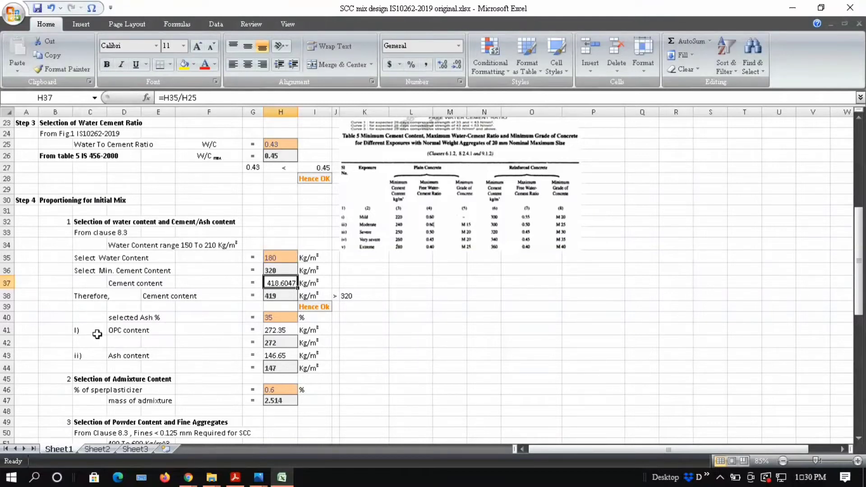
double_click(284, 296)
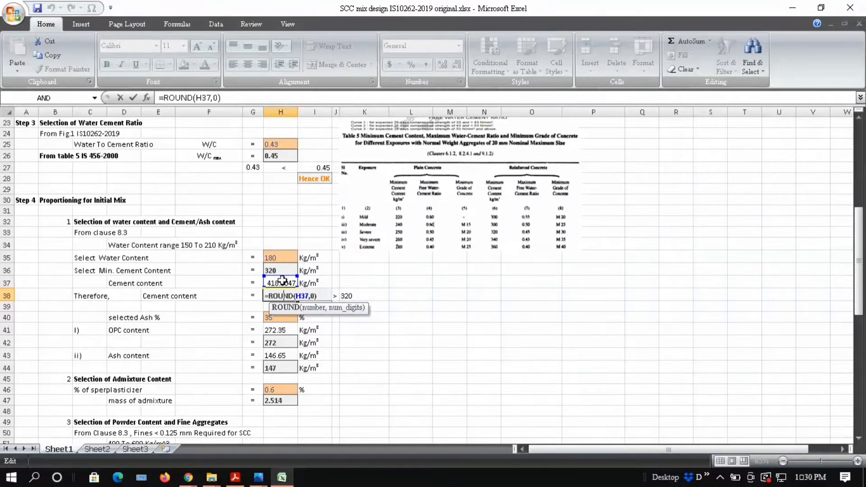
key("Return")
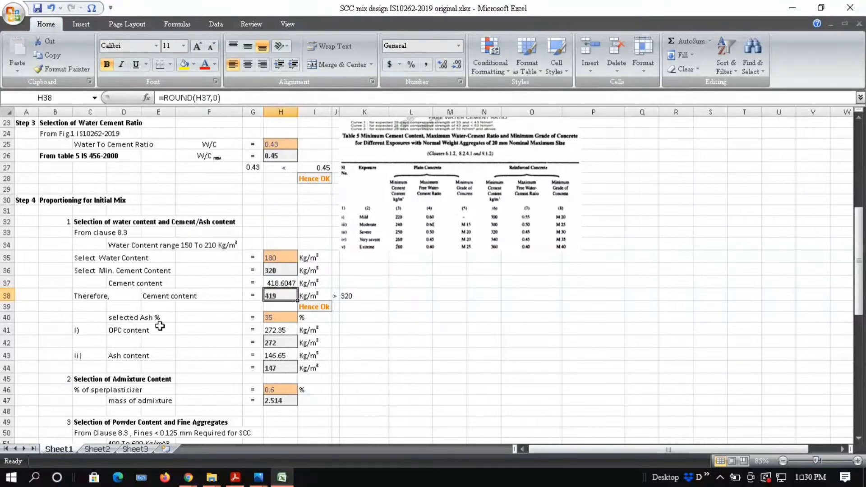
Set the selected ash percentage in H40 to 15.
scroll(160, 326, "down", 2)
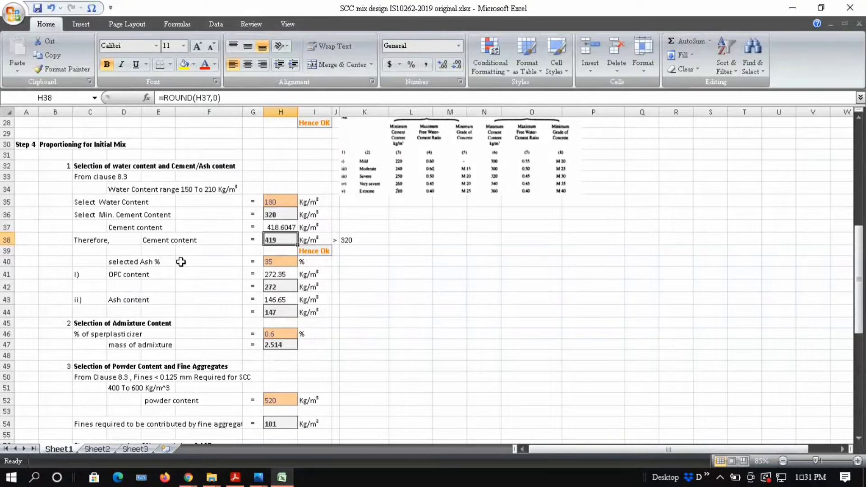
double_click(281, 262)
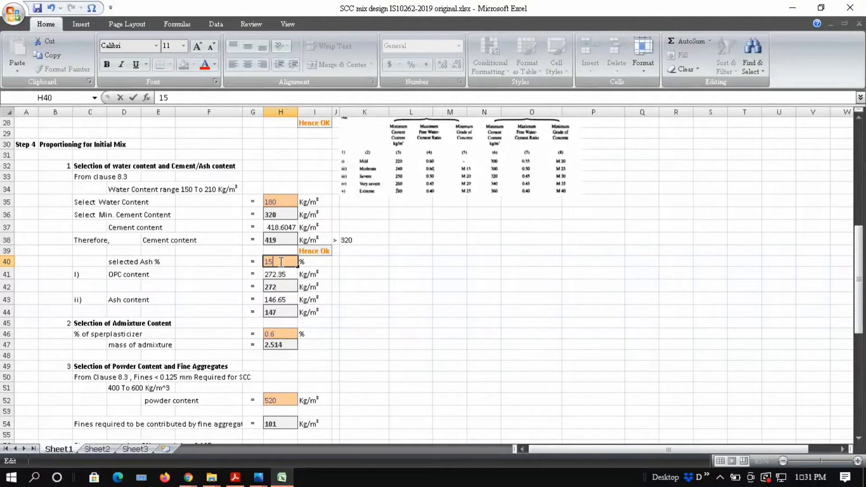
type("15")
key("Return")
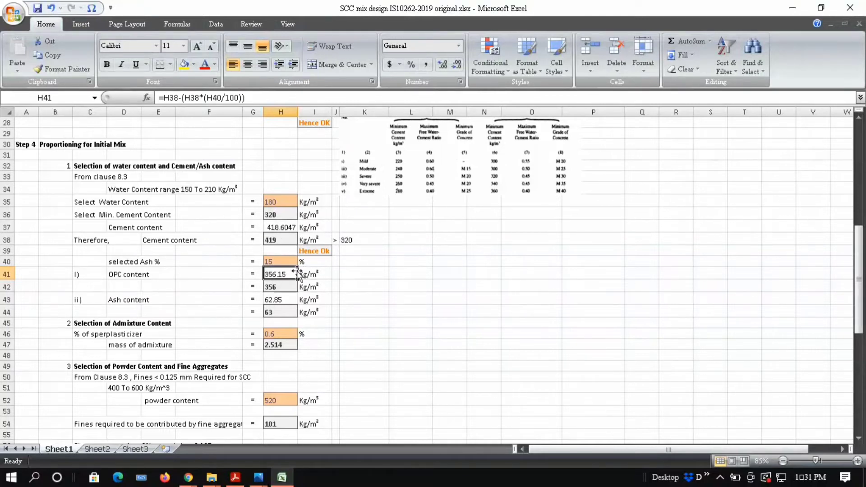
Try a selected ash percentage of 0 in H40 to test the OPC and ash content formulas, and restore it to 15.
double_click(284, 263)
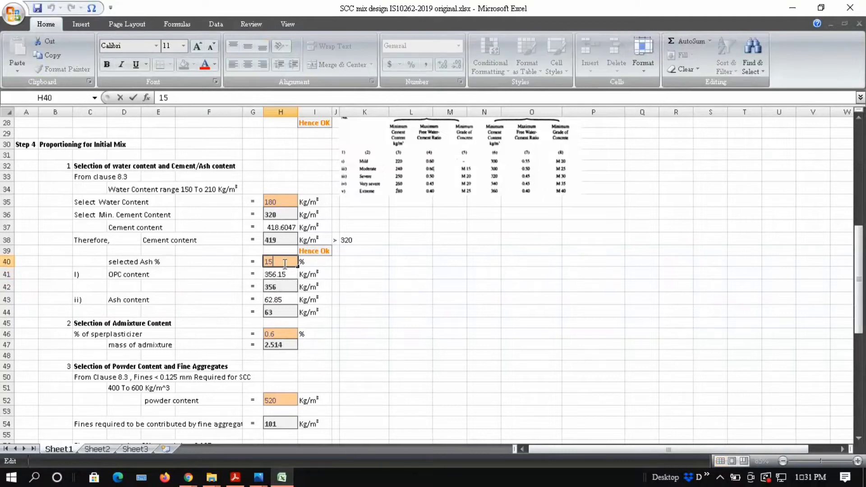
type("0")
key("Return")
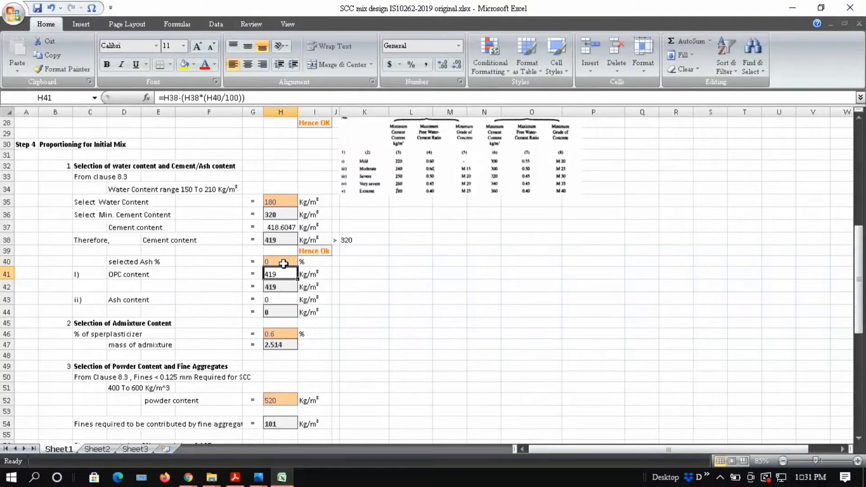
left_click(280, 261)
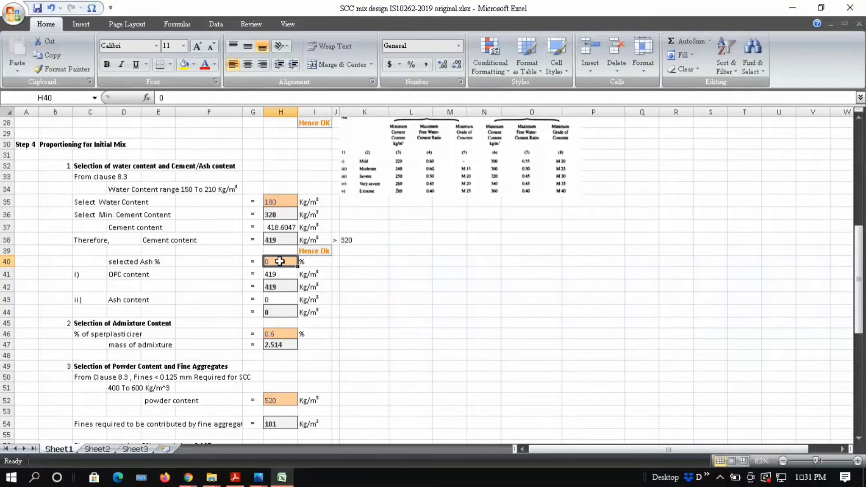
double_click(280, 261)
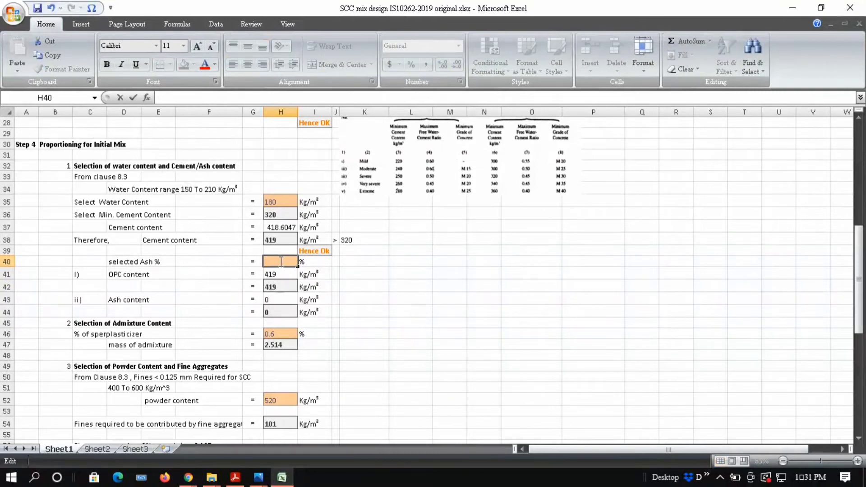
key("Return")
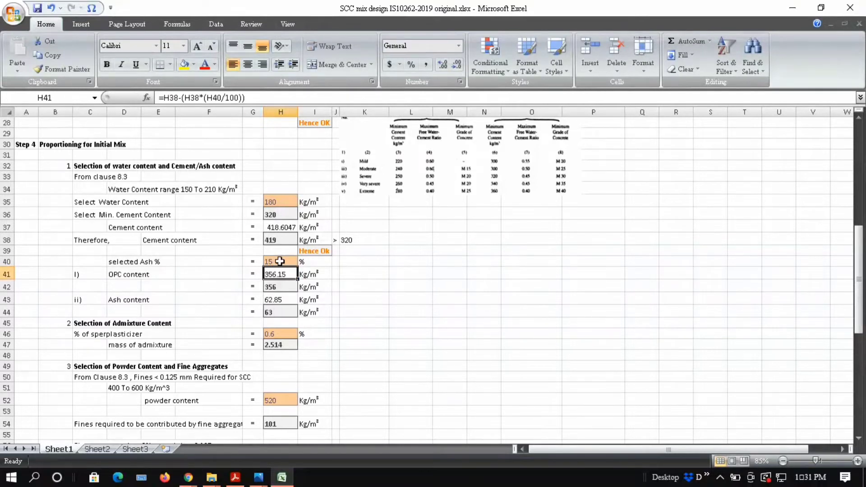
Inspect the mass of admixture formula in H47 under the admixture content selection.
left_click(263, 341)
scroll(347, 272, "down", 1)
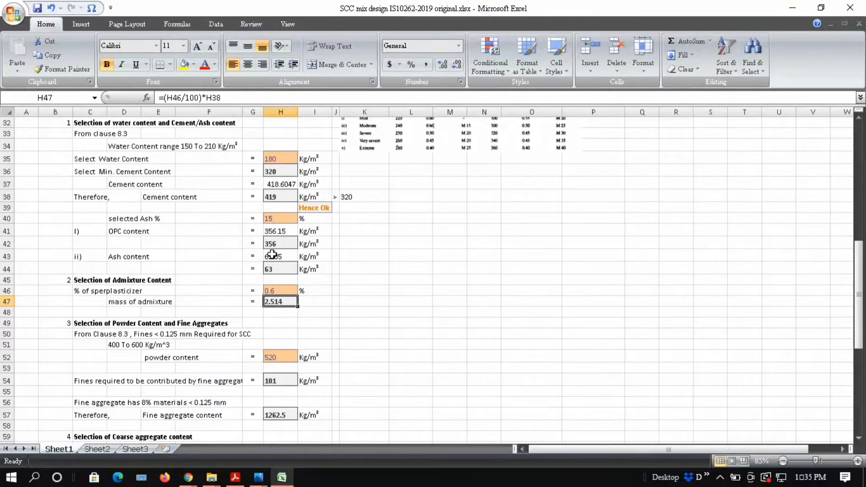
Inspect the OPC content formula in H41 and the ash content formula in H43, checking which cells they reference.
left_click(280, 232)
left_click(280, 244)
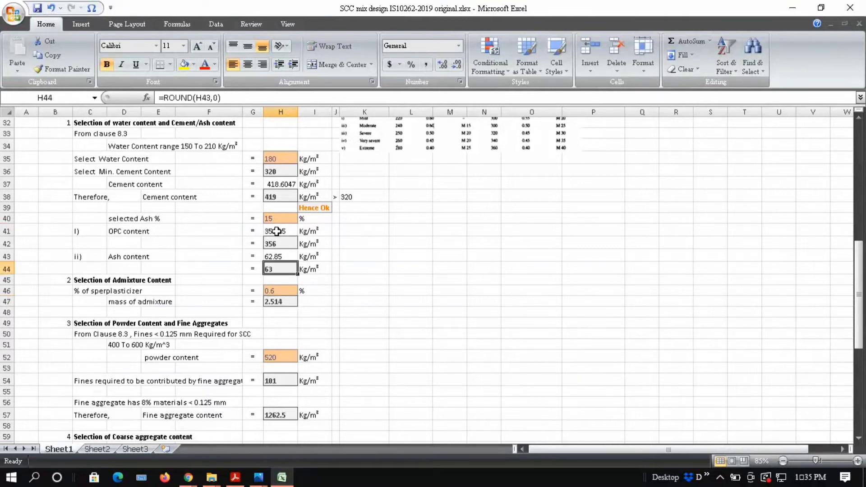
double_click(280, 231)
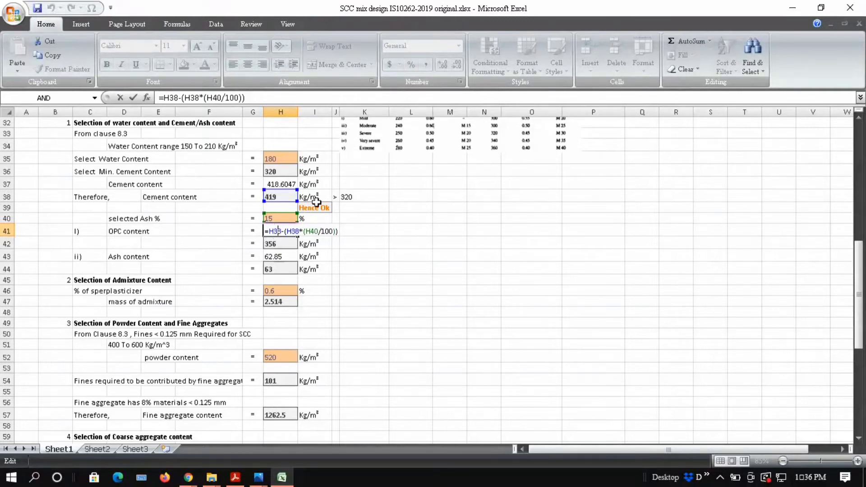
left_click(191, 255)
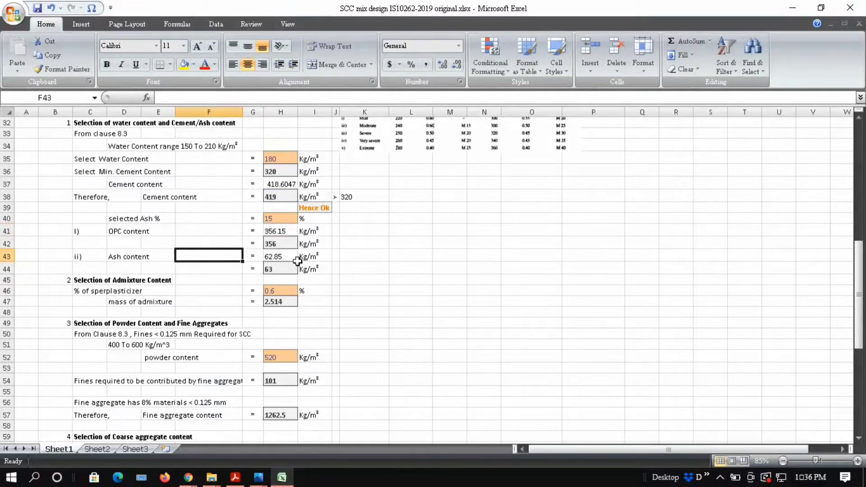
double_click(281, 256)
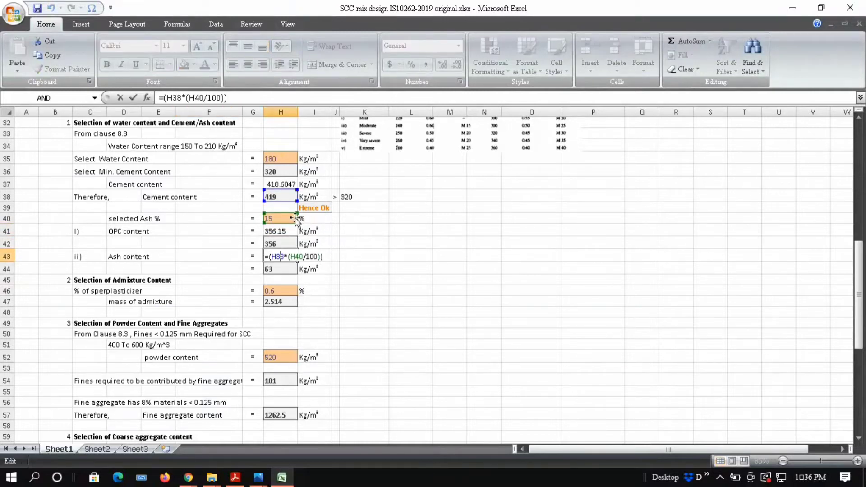
left_click(284, 230)
double_click(286, 231)
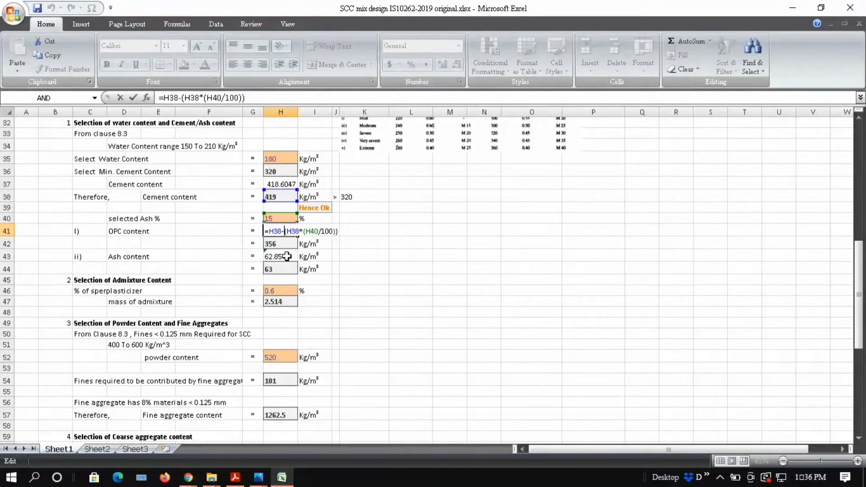
key("ctrl+Return")
double_click(287, 256)
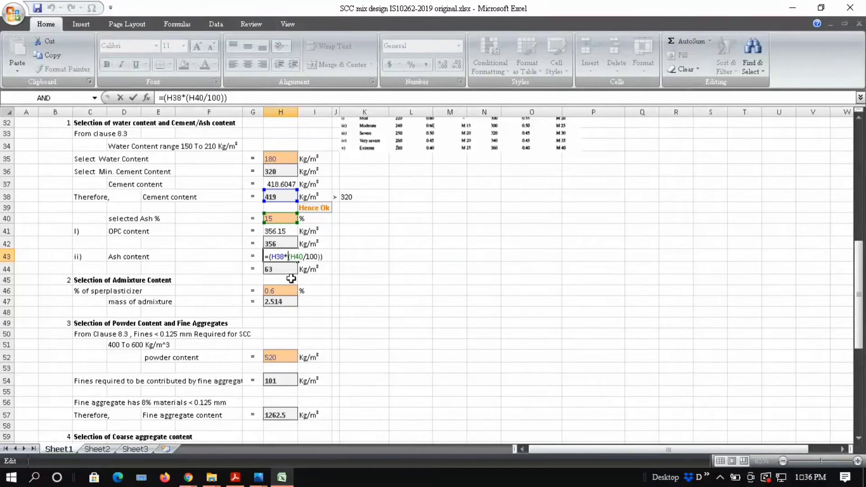
key("ctrl+Return")
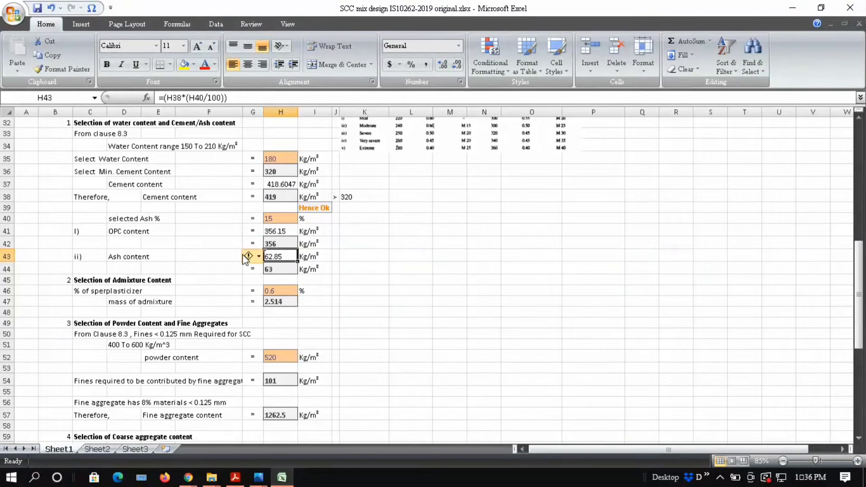
Ignore the inconsistent formula error flagged on the ash content cell H43.
mouse_move(256, 262)
left_click(259, 256)
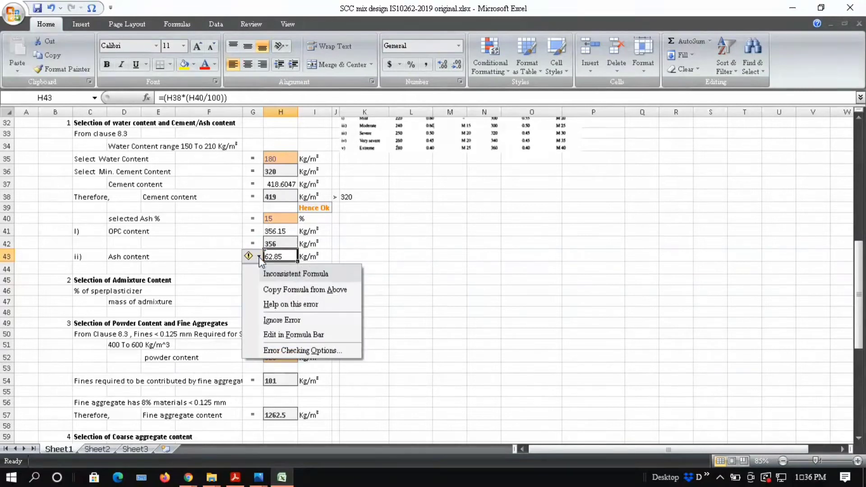
left_click(276, 321)
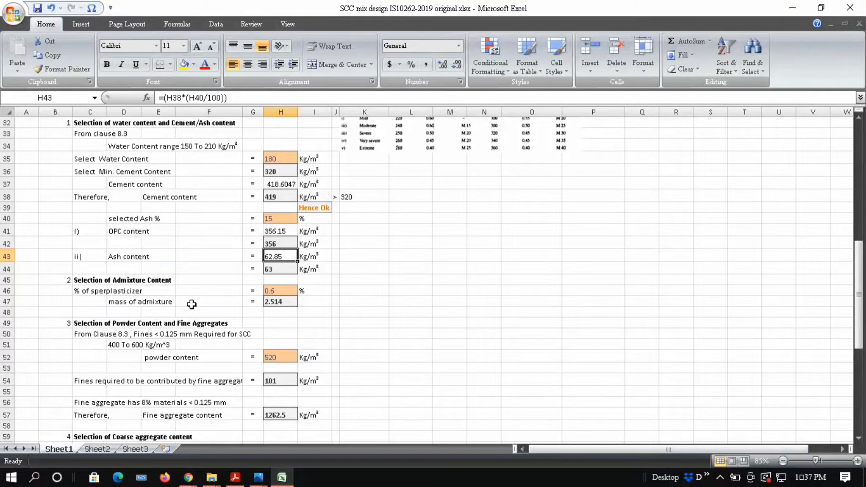
Try a superplasticizer percentage of 0.8 in H46 and discard the entry.
scroll(192, 305, "down", 2)
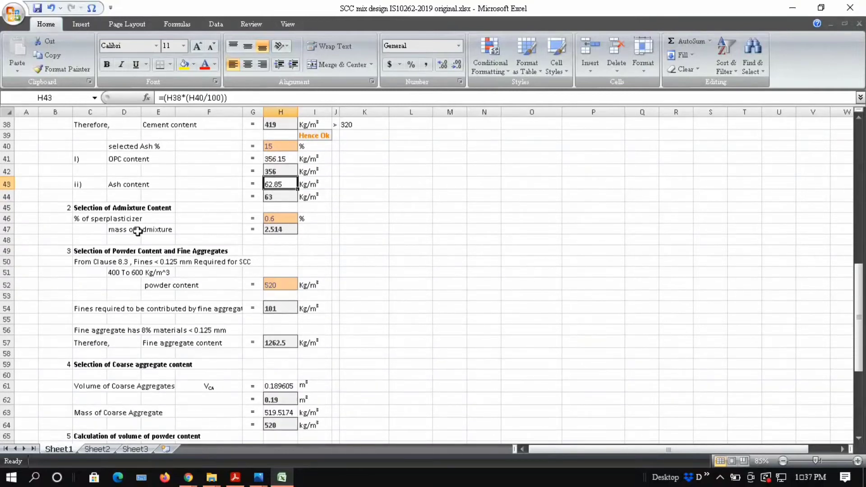
left_click(283, 220)
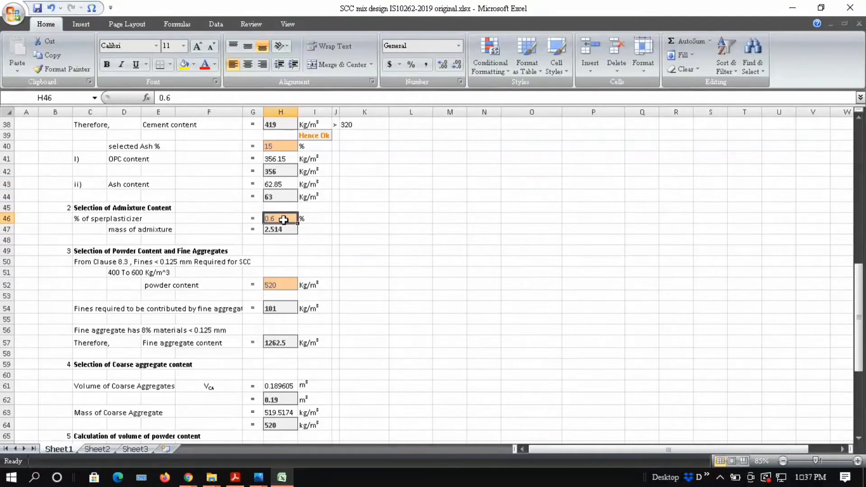
double_click(284, 220)
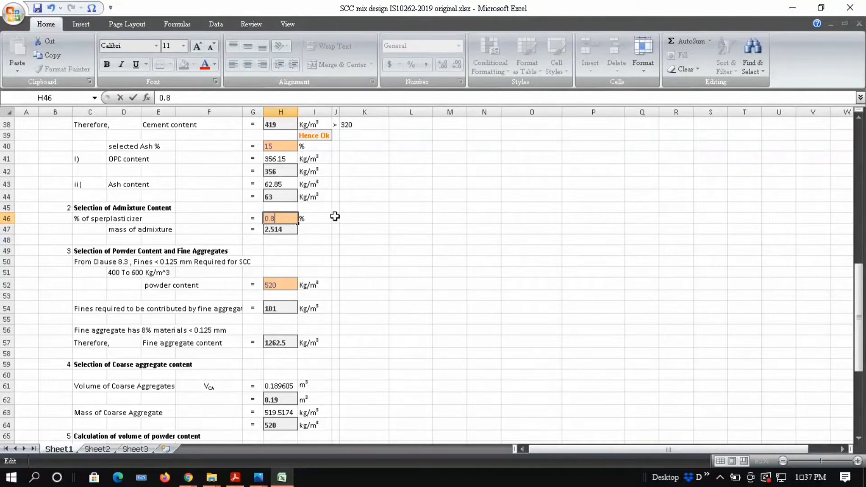
key("Escape")
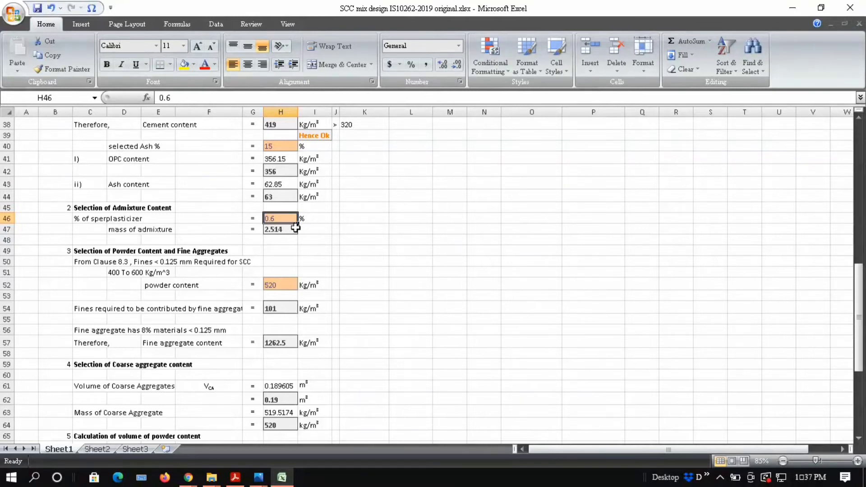
Inspect the mass of admixture formula in H47 and the cement content and superplasticizer cells it references.
scroll(308, 139, "up", 2)
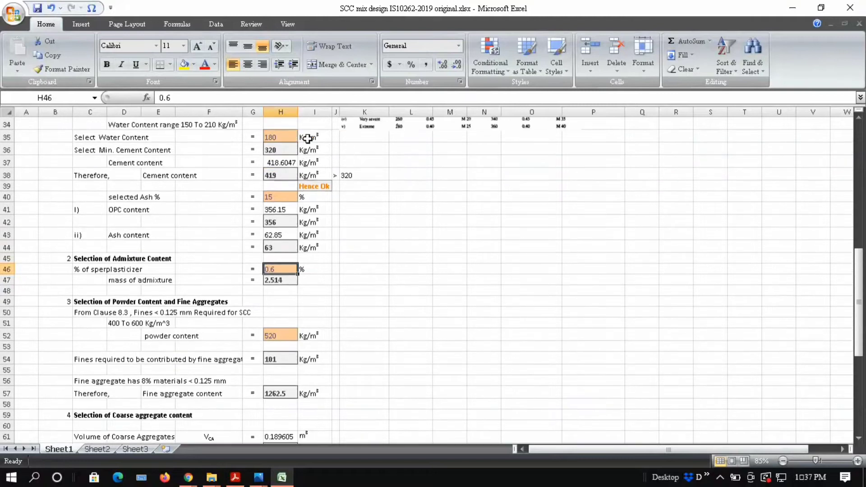
double_click(282, 280)
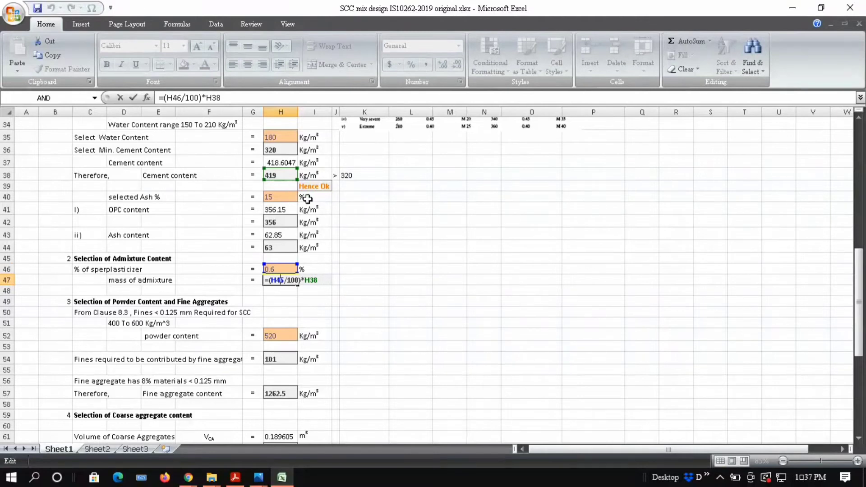
key("ctrl+Return")
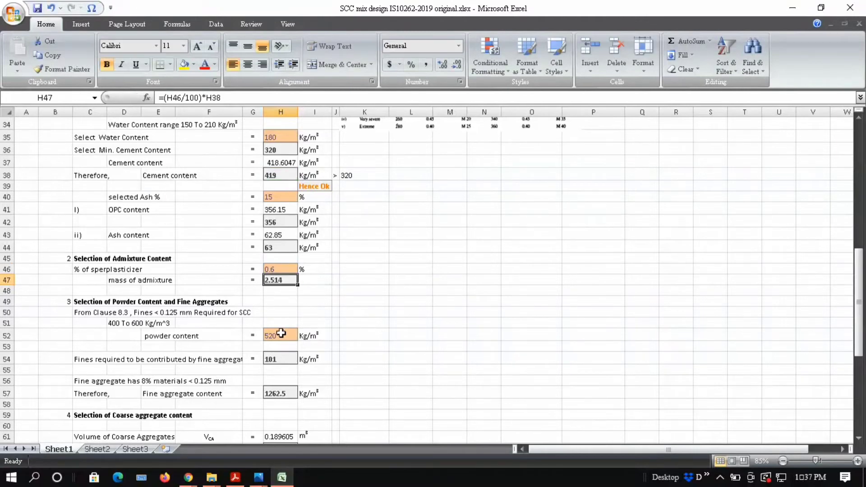
scroll(210, 271, "up", 3)
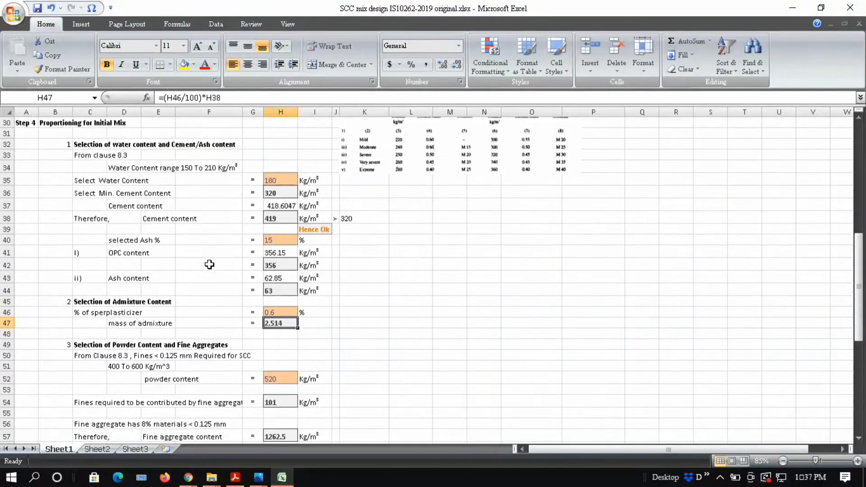
Inspect the formula in H54 for fines contributed by fine aggregate and the fine aggregate content formula in H57.
scroll(209, 265, "down", 4)
scroll(209, 265, "down", 2)
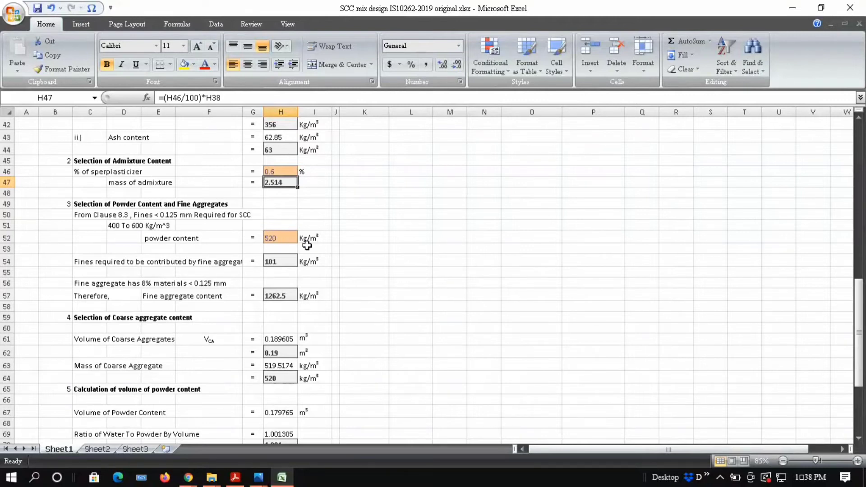
scroll(246, 293, "down", 1)
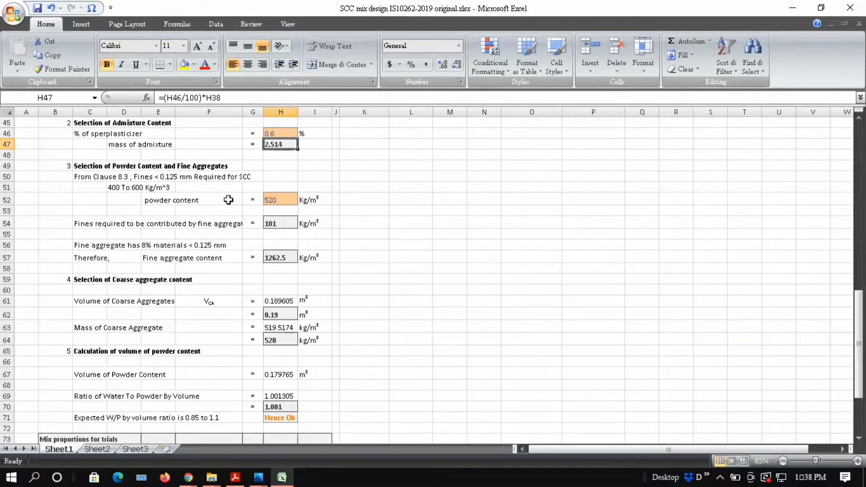
double_click(285, 221)
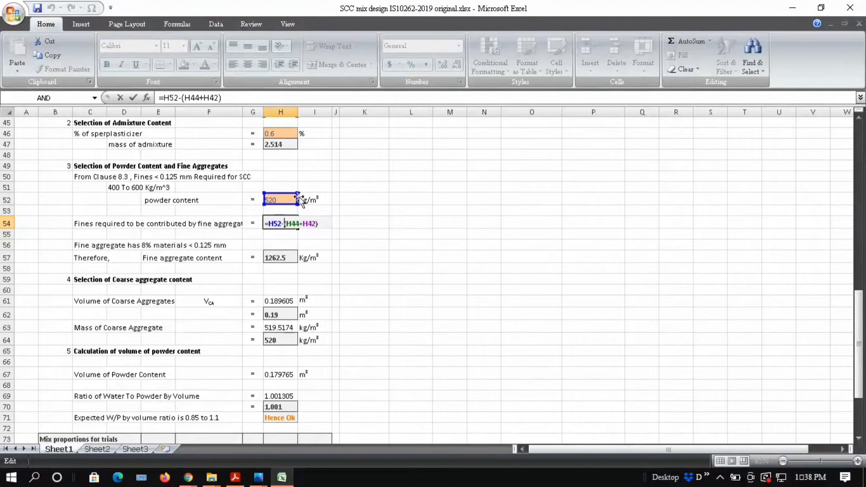
scroll(296, 193, "up", 2)
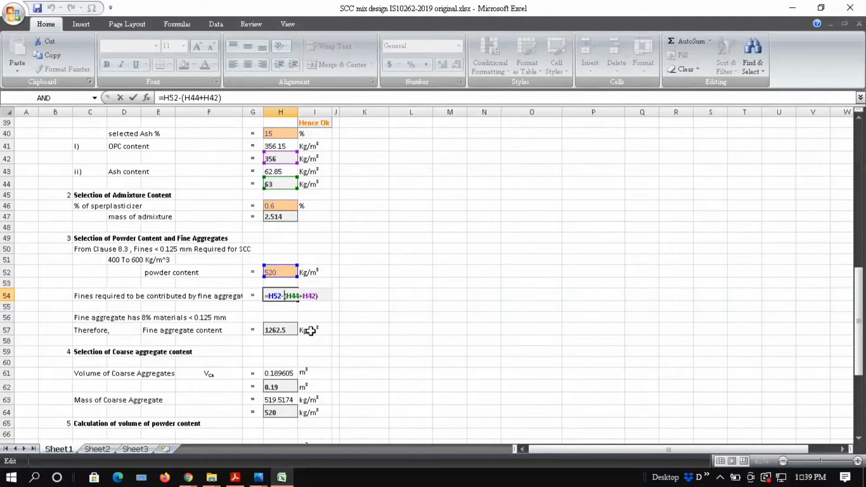
key("ctrl+Return")
scroll(290, 329, "down", 2)
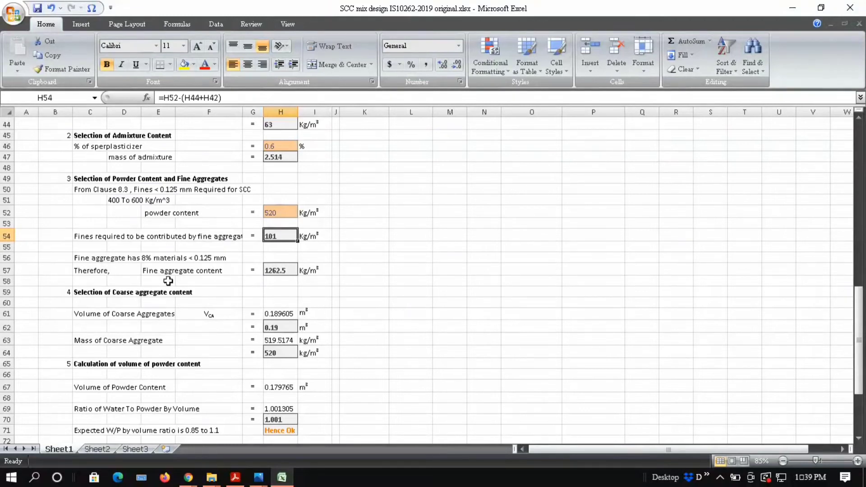
double_click(282, 269)
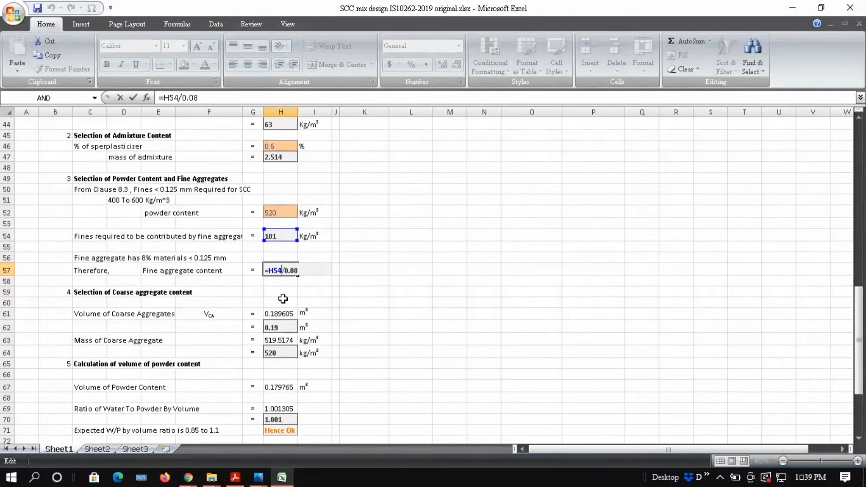
key("ctrl+Return")
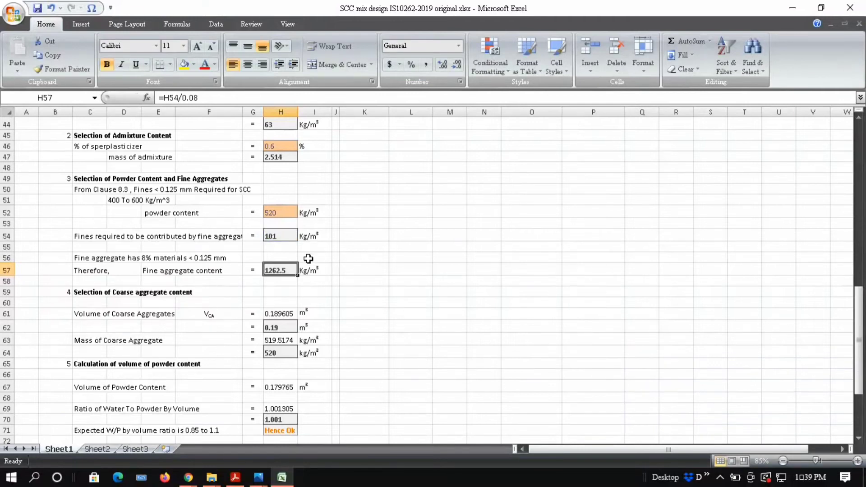
Switch to the IS 10262:2019 PDF in Acrobat Reader and examine section E-7.4 on selection of coarse aggregate content.
scroll(344, 325, "down", 2)
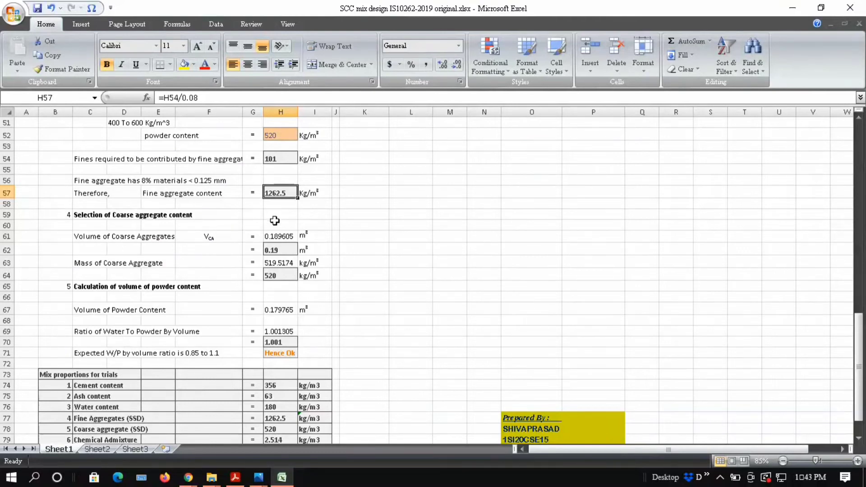
left_click(236, 448)
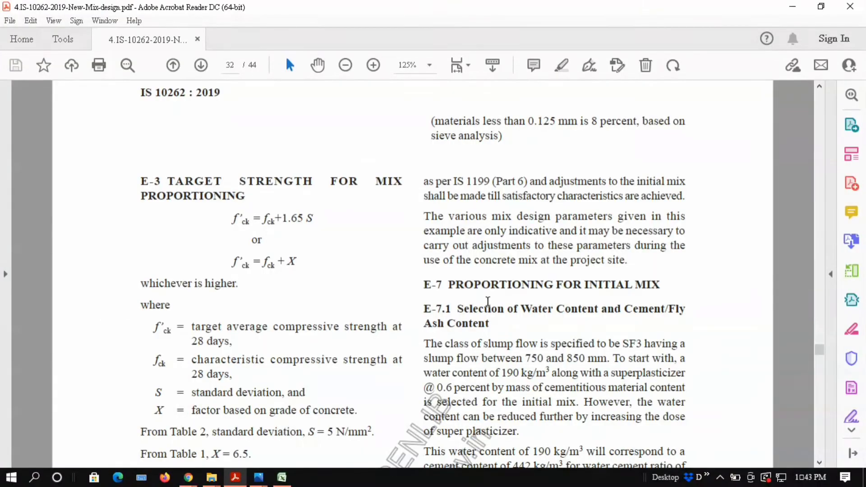
scroll(488, 301, "down", 15)
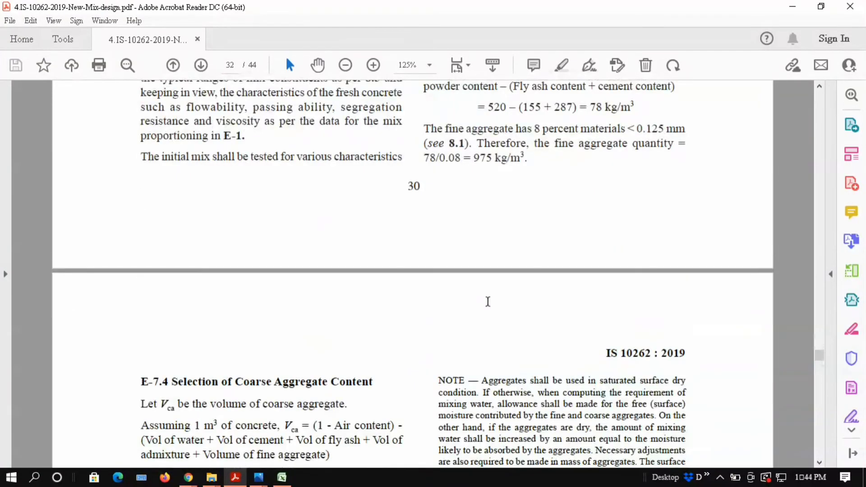
scroll(488, 301, "down", 10)
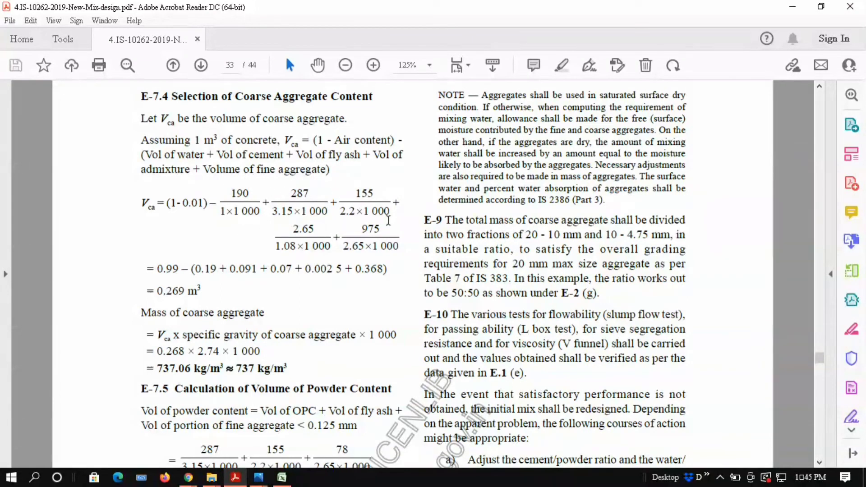
Switch to the SCC mix design workbook in Excel and inspect the rounding formula for coarse aggregate volume in H62, discarding any edit.
mouse_move(283, 479)
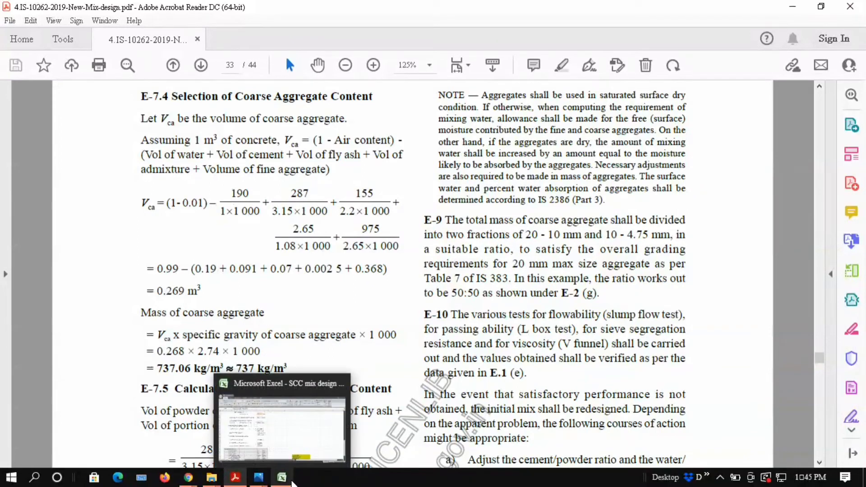
left_click(277, 457)
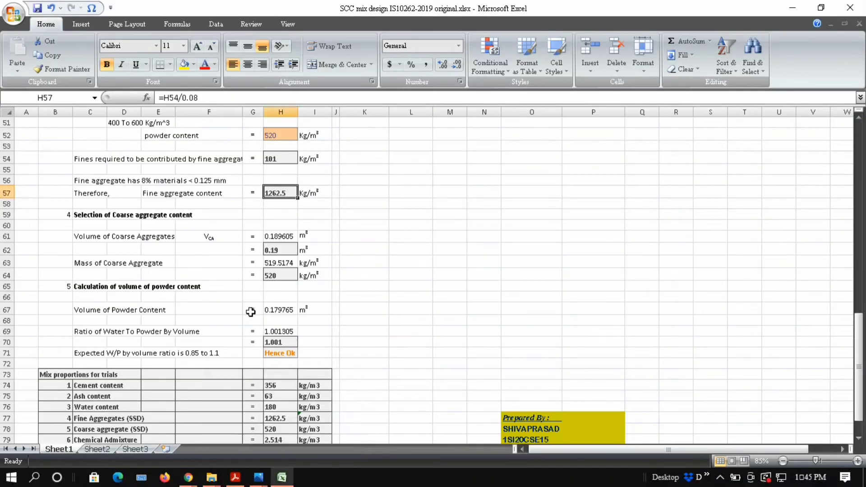
double_click(270, 249)
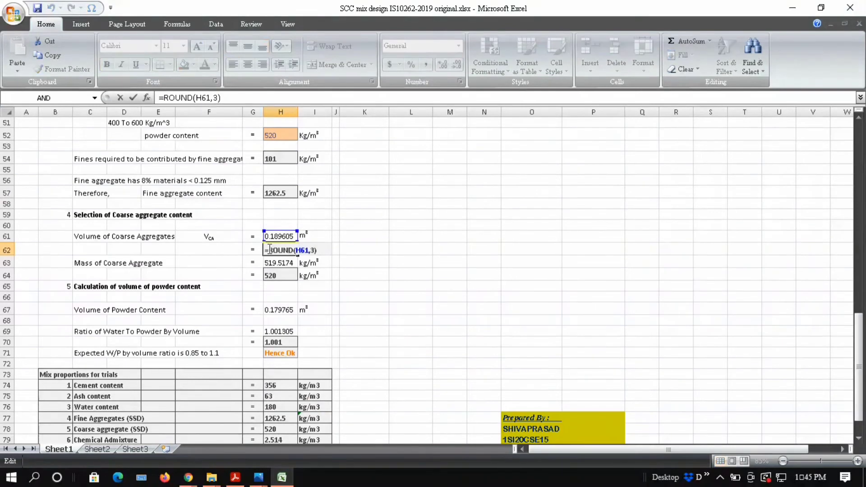
left_click(270, 235)
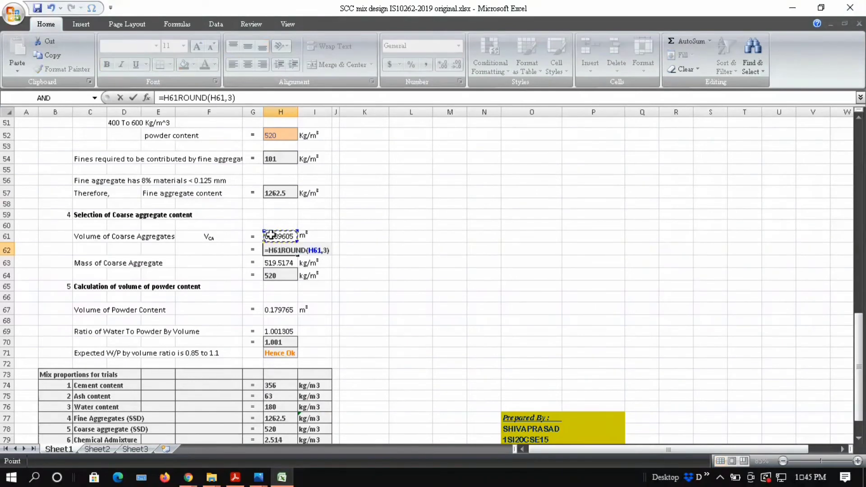
key("Escape")
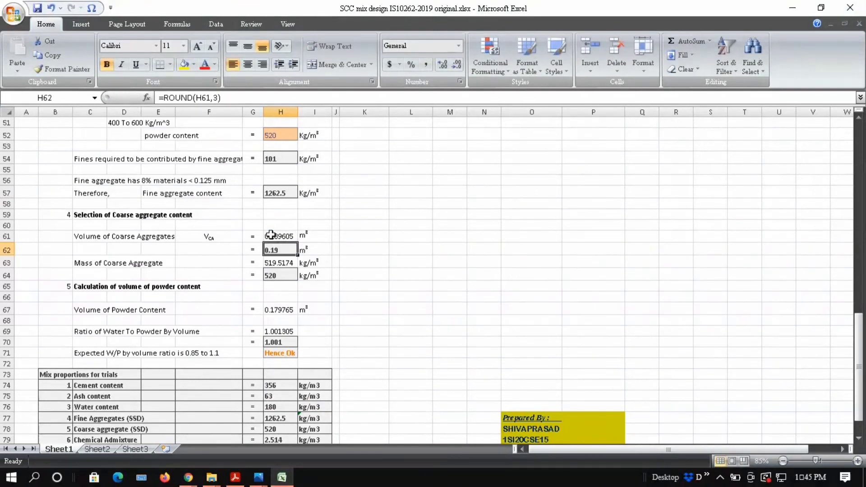
Open the coarse aggregate volume formula in H61 and trace its references to air content in H21 and water content in H35.
double_click(270, 234)
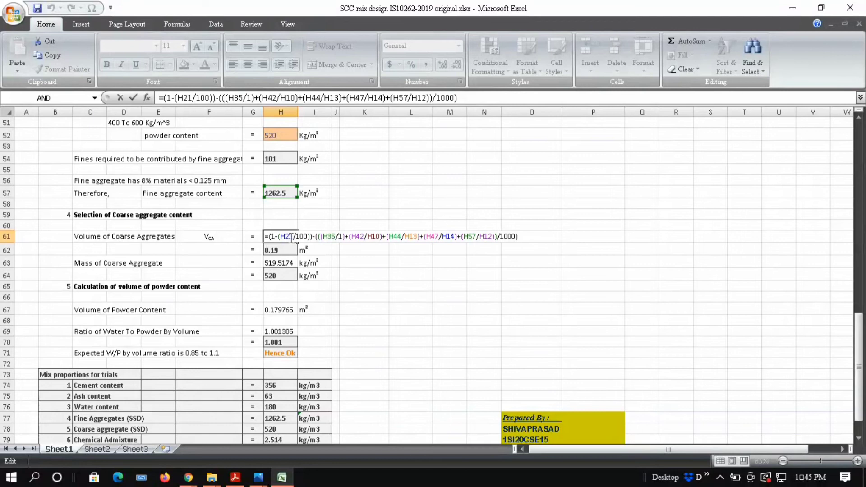
scroll(319, 191, "up", 1)
scroll(319, 191, "up", 7)
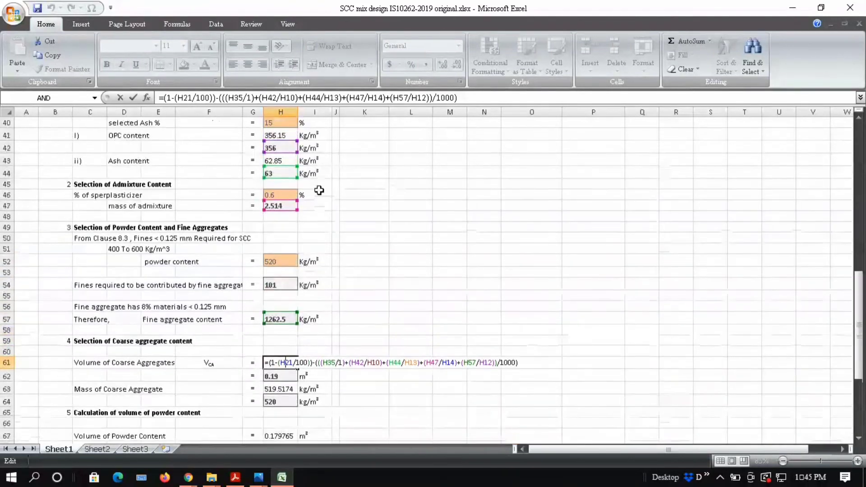
scroll(319, 191, "up", 3)
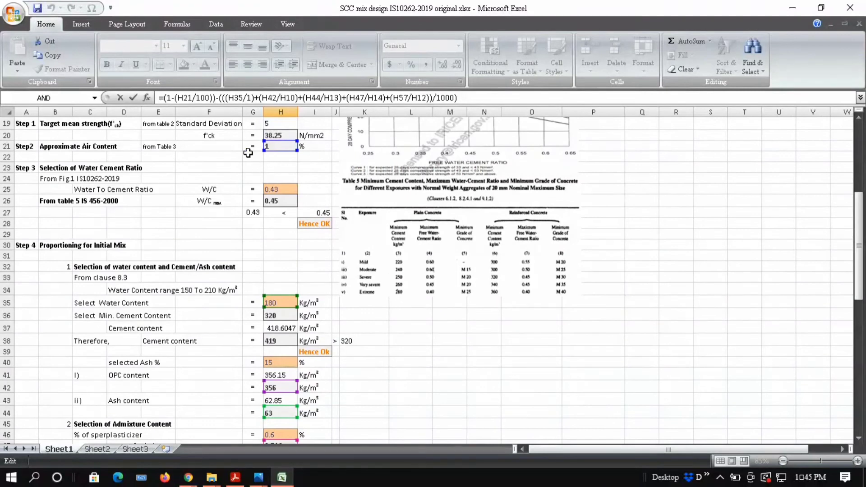
scroll(336, 304, "down", 2)
scroll(335, 304, "down", 5)
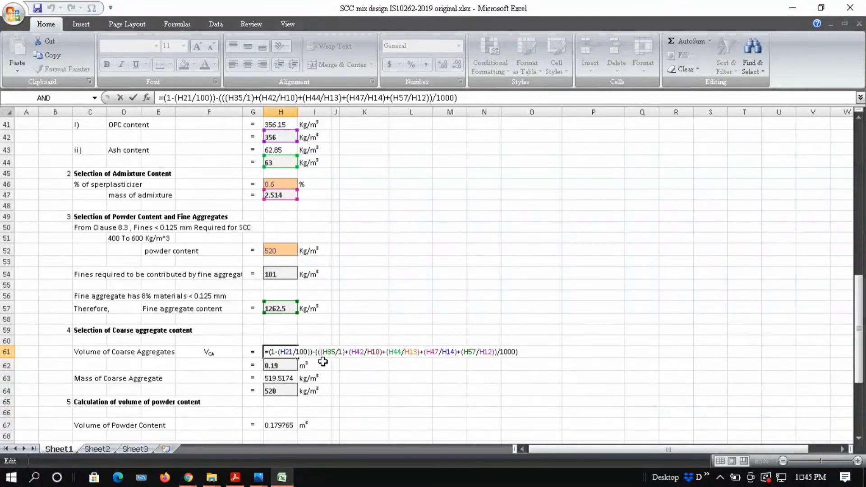
scroll(337, 247, "up", 4)
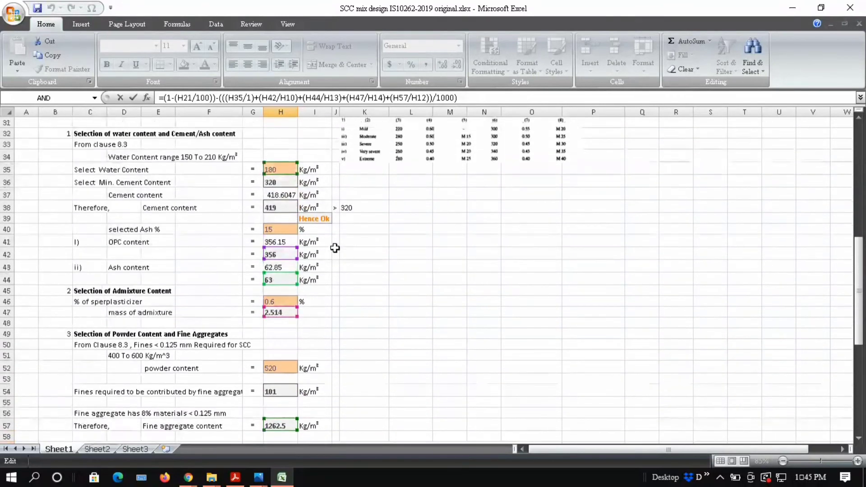
scroll(335, 299, "down", 5)
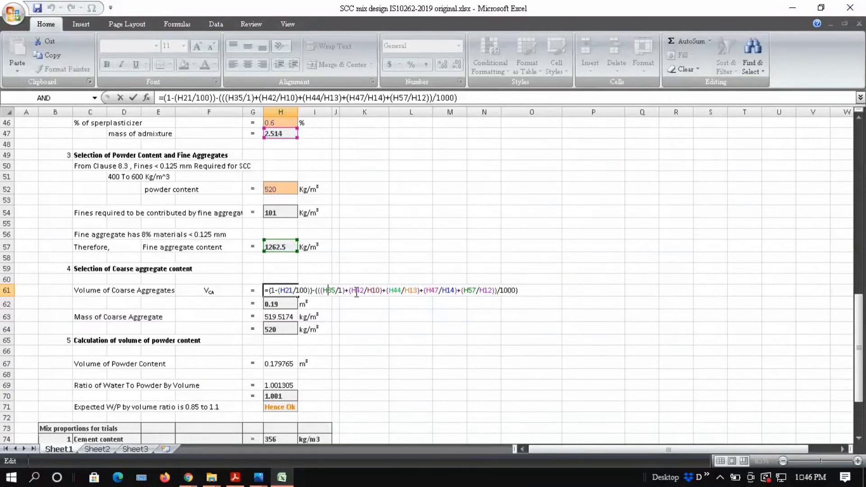
Trace the cement, ash and admixture contents and the material specific gravities in H10 to H14 used by the H61 formula.
scroll(228, 218, "up", 3)
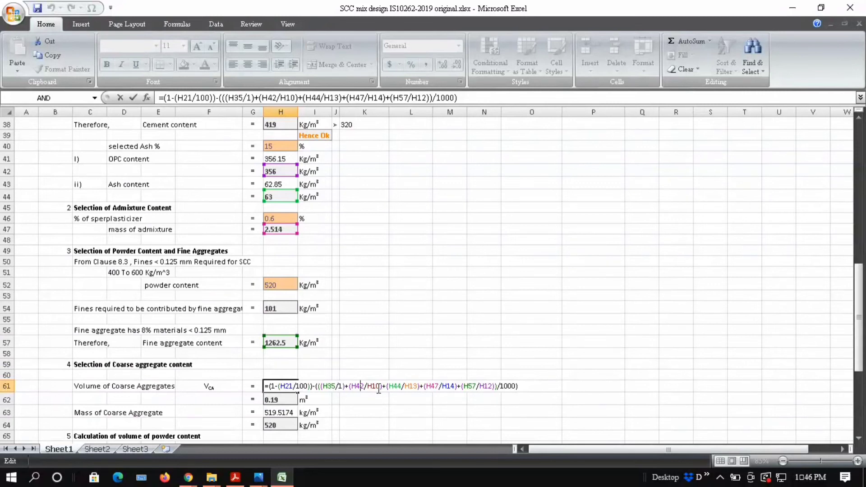
scroll(467, 198, "up", 8)
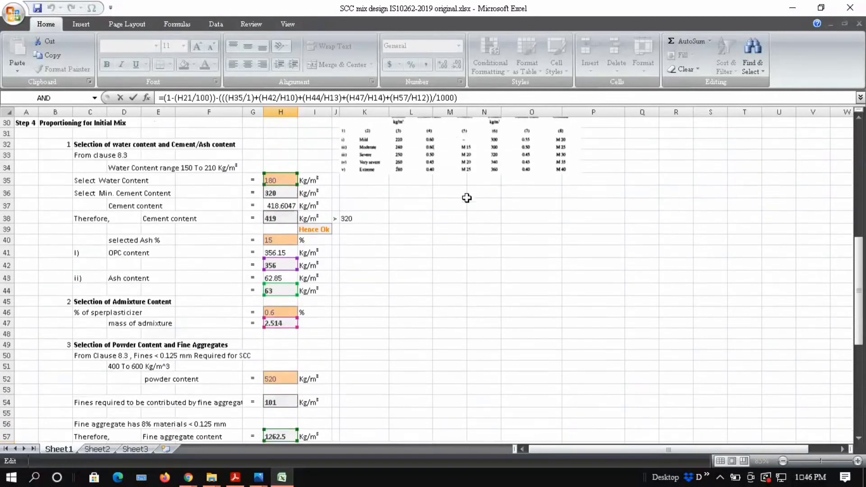
scroll(467, 199, "up", 3)
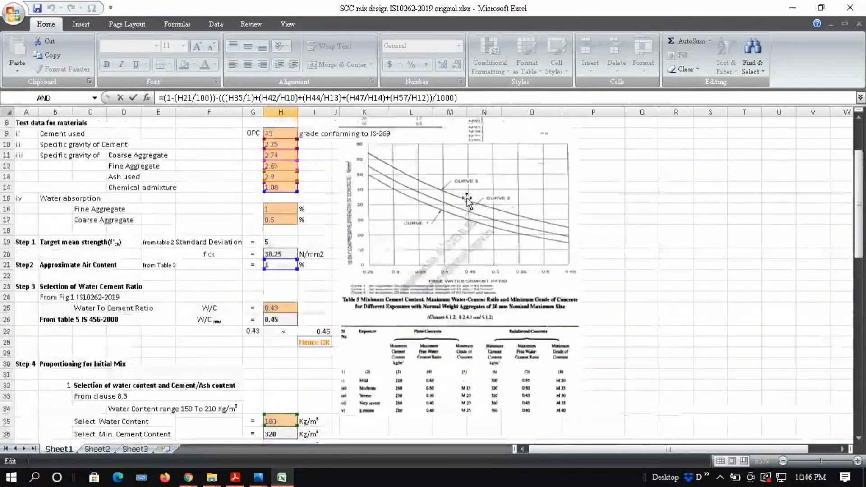
scroll(301, 179, "down", 12)
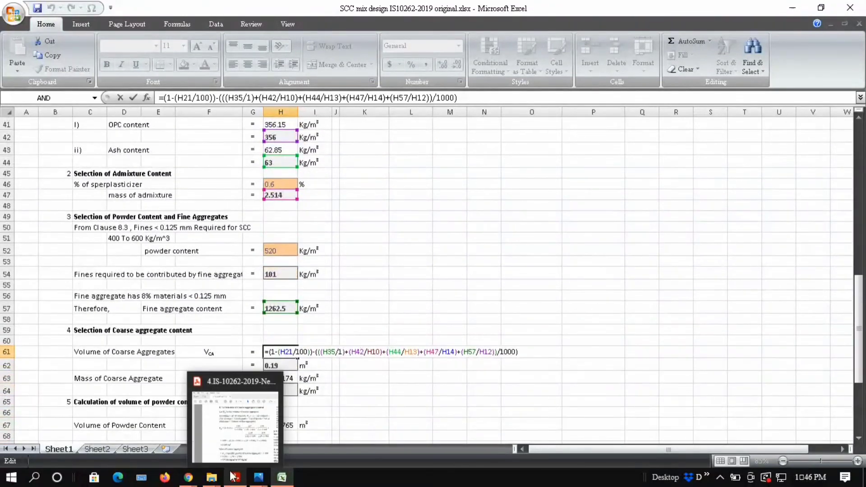
Compare the H61 formula with the Vca equation of section E-7.4 in Acrobat Reader, return to Excel and leave the formula unedited.
left_click(219, 440)
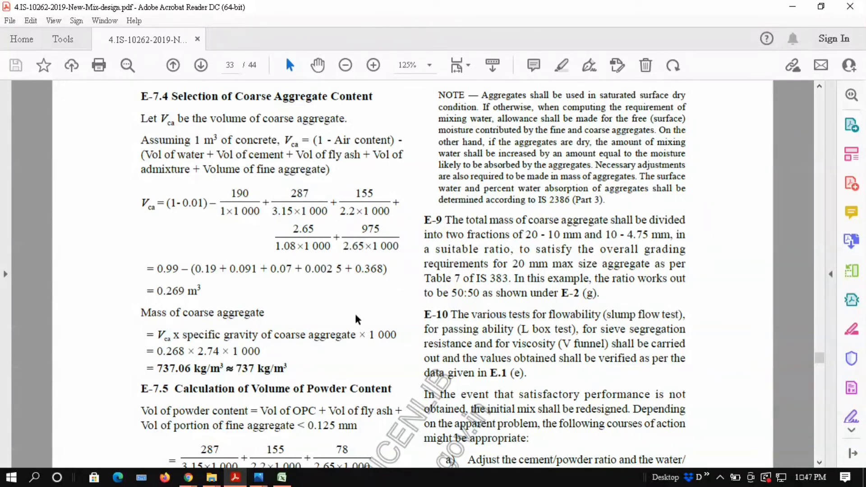
left_click(282, 478)
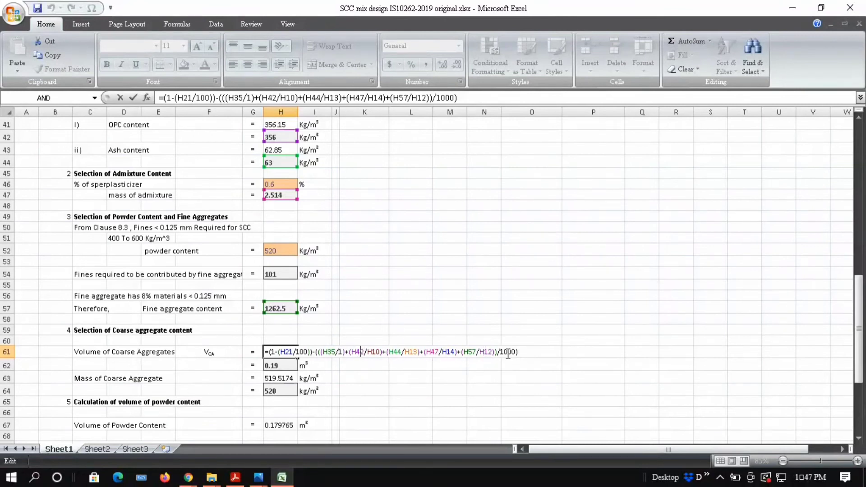
key("Escape")
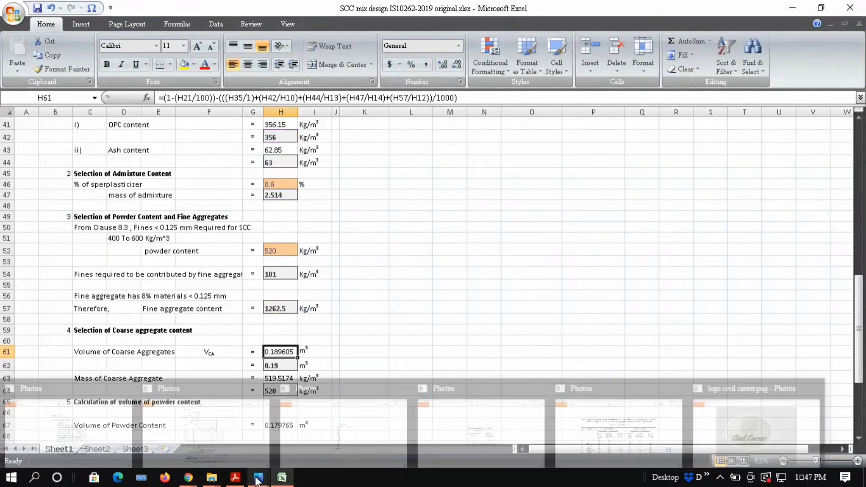
Switch to the IS 10262:2019 PDF in Acrobat Reader and examine the mass of coarse aggregate calculation in section E-7.4.
mouse_move(272, 481)
mouse_move(235, 477)
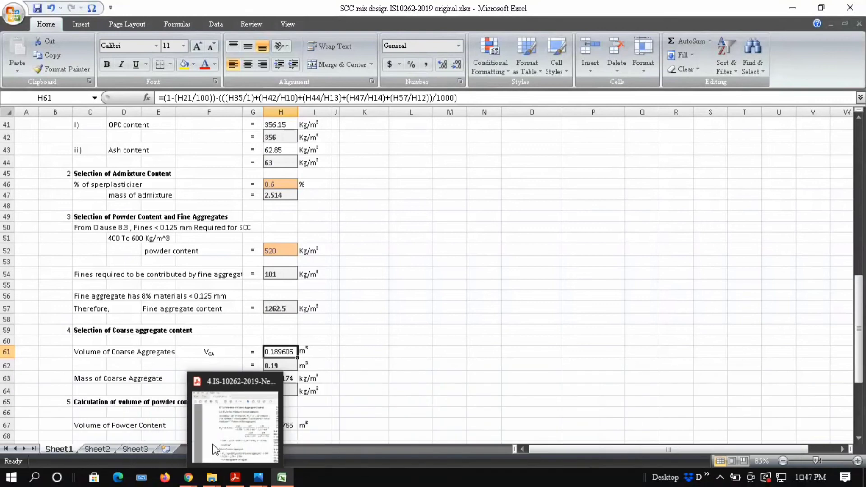
left_click(214, 444)
scroll(329, 279, "down", 2)
scroll(328, 280, "down", 1)
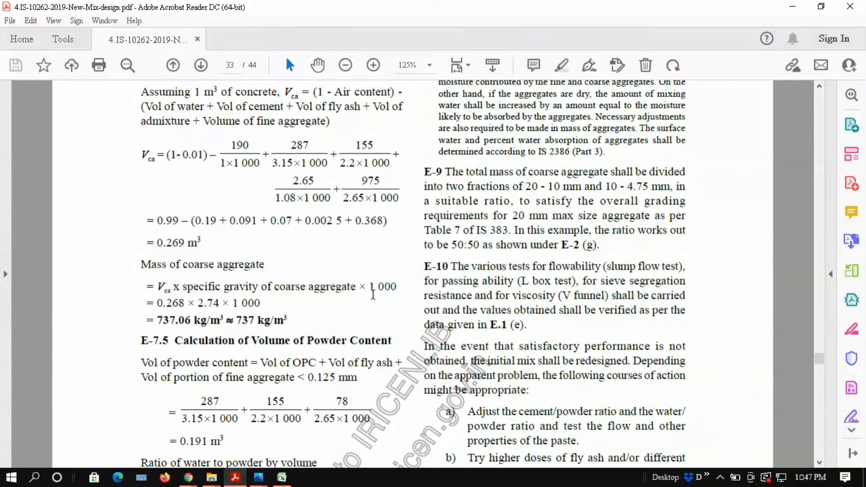
Switch back to Excel and inspect the mass of coarse aggregate formula in H63 without changing it.
mouse_move(282, 477)
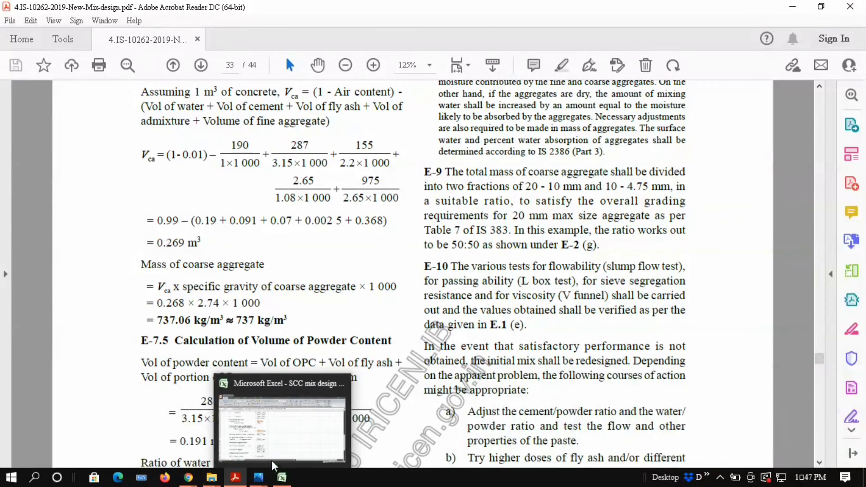
left_click(261, 442)
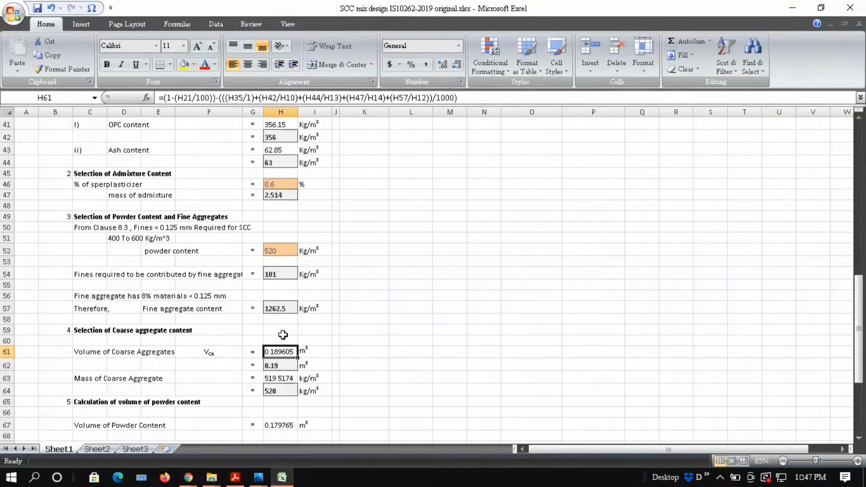
double_click(275, 379)
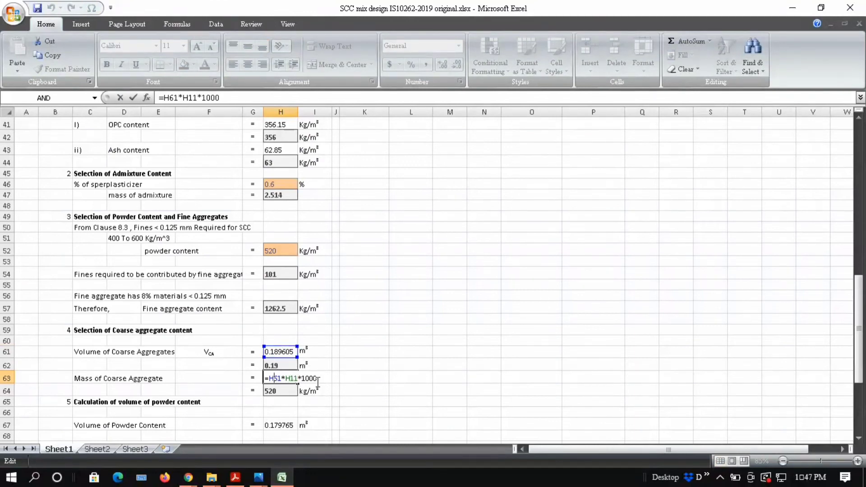
key("Escape")
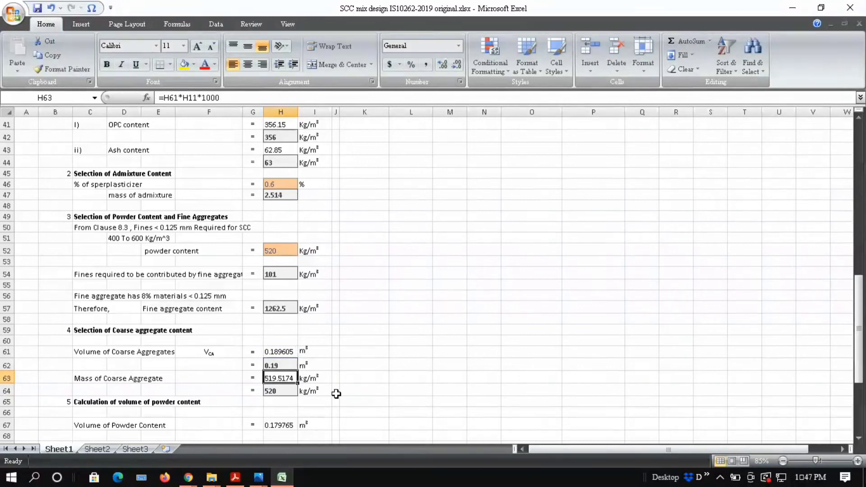
Inspect the volume of powder content formula in H67 and compare it with section E-7.5 of the IS 10262:2019 PDF in Acrobat Reader.
scroll(336, 394, "down", 3)
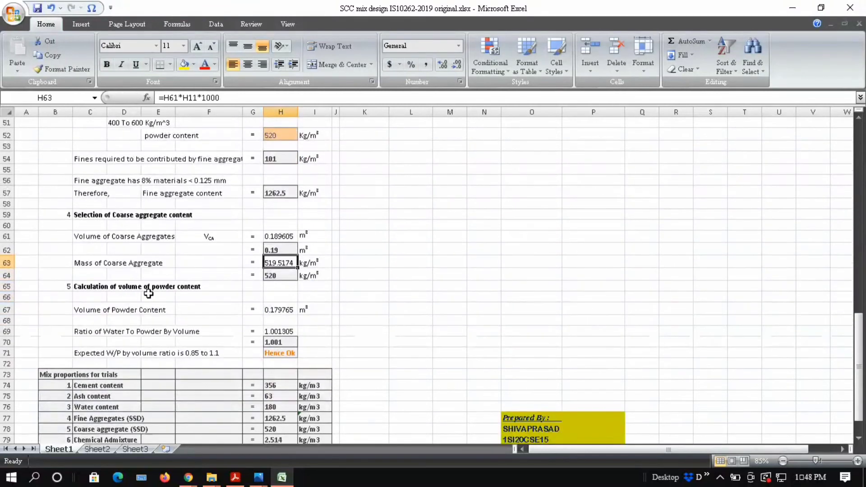
scroll(199, 294, "down", 1)
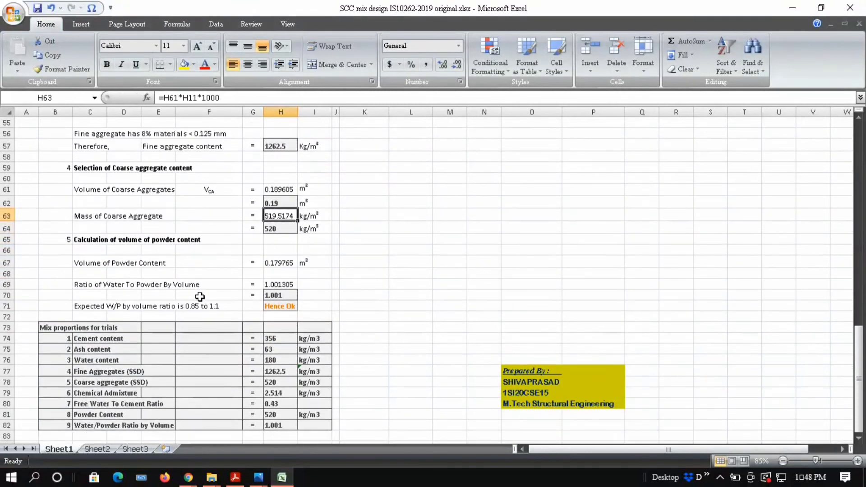
double_click(274, 264)
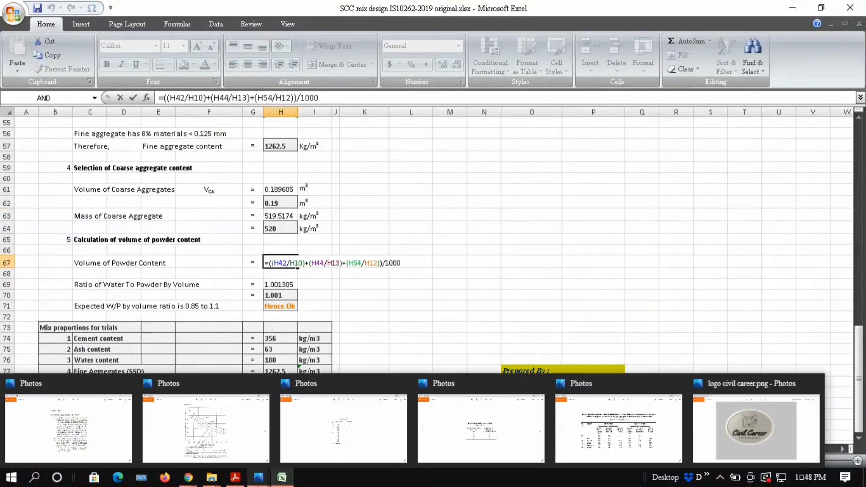
left_click(236, 477)
scroll(312, 270, "down", 2)
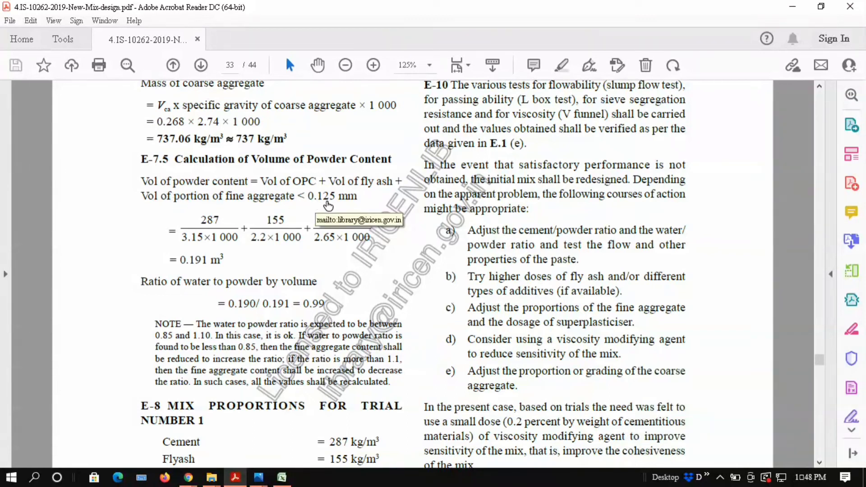
mouse_move(282, 478)
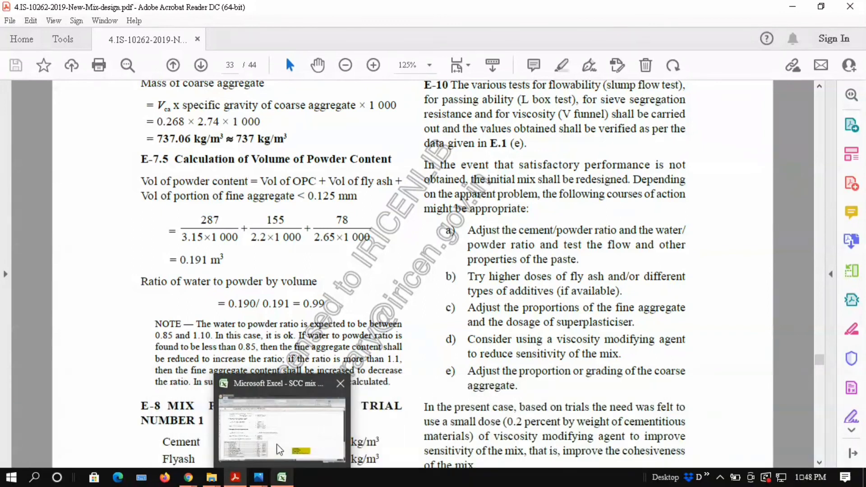
Switch back to Excel and inspect the water to powder ratio formula in H69 and its rounding formula in H70.
left_click(278, 449)
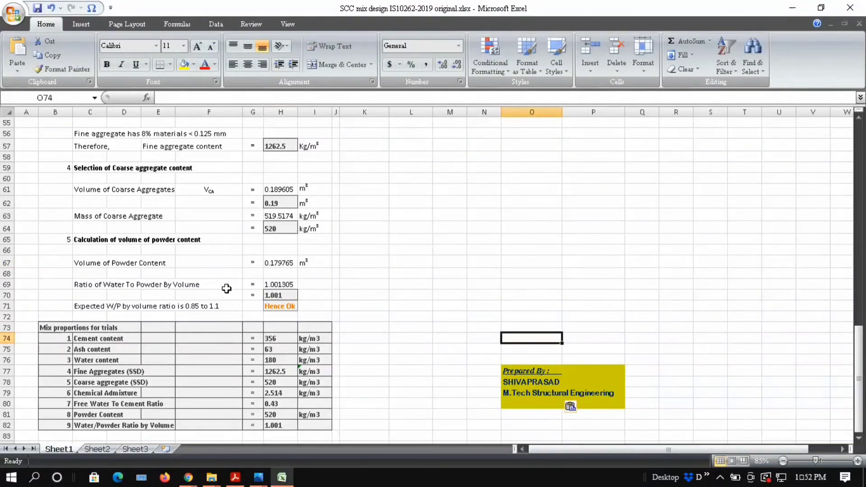
left_click(227, 286)
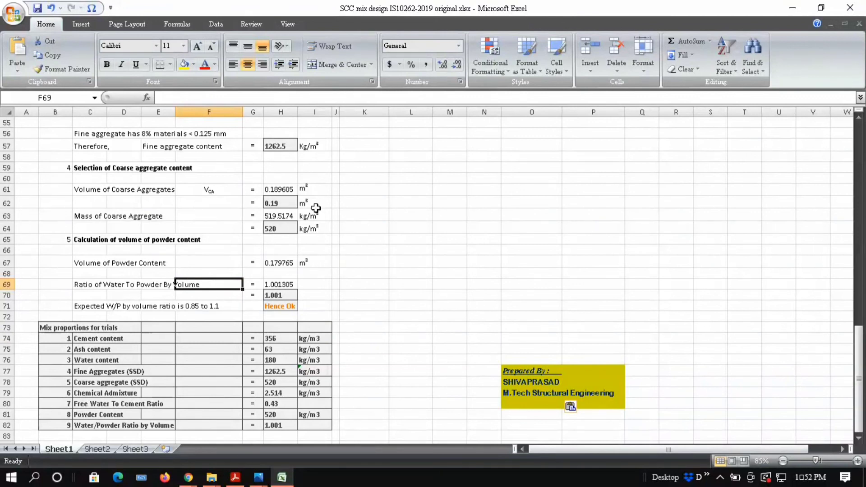
double_click(277, 285)
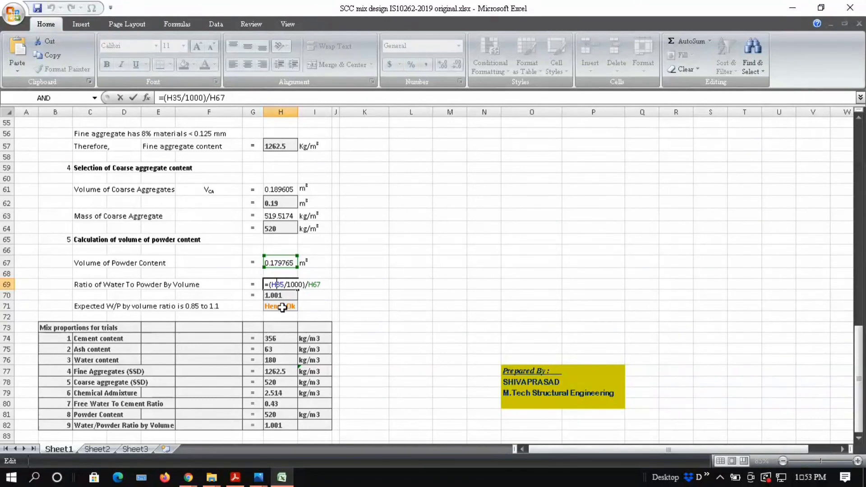
key("Escape")
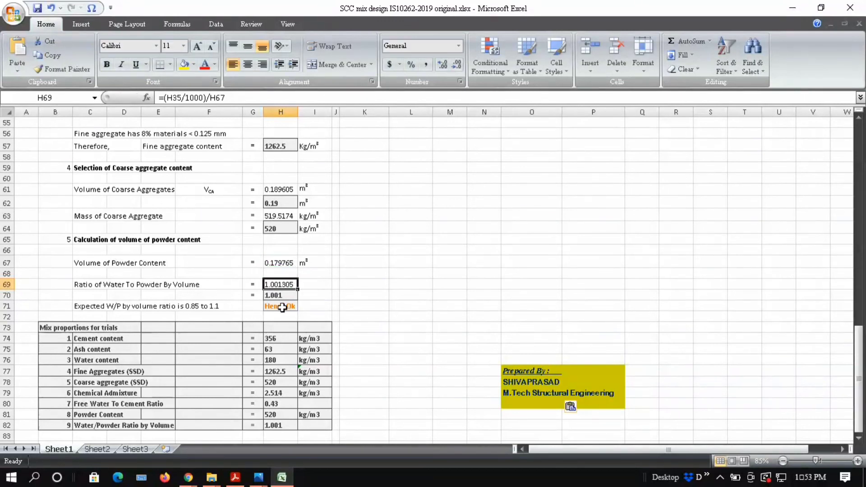
double_click(280, 294)
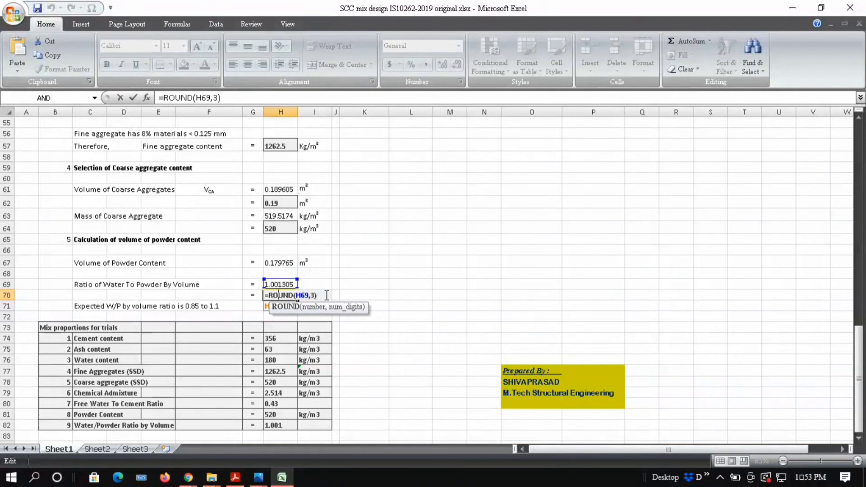
key("ctrl+Return")
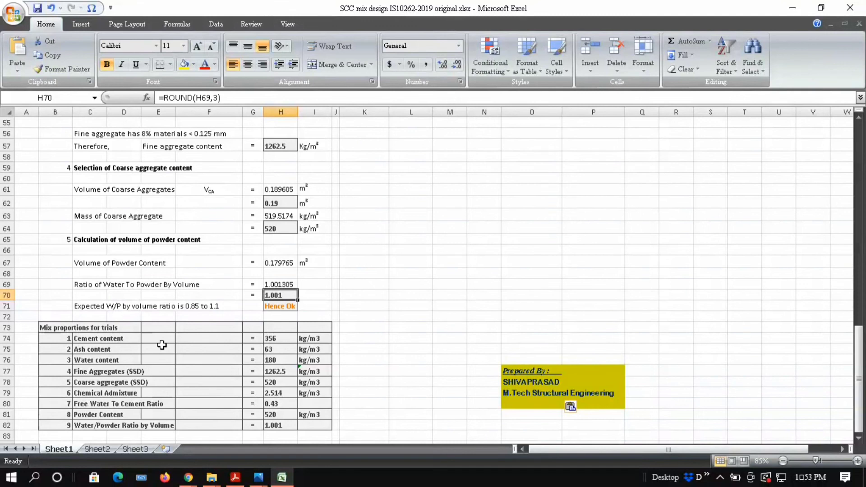
Inspect the cement, ash and fine aggregate formulas in H74, H75 and H77 of the mix proportions table, tracing the cement reference to H42.
scroll(274, 357, "down", 1)
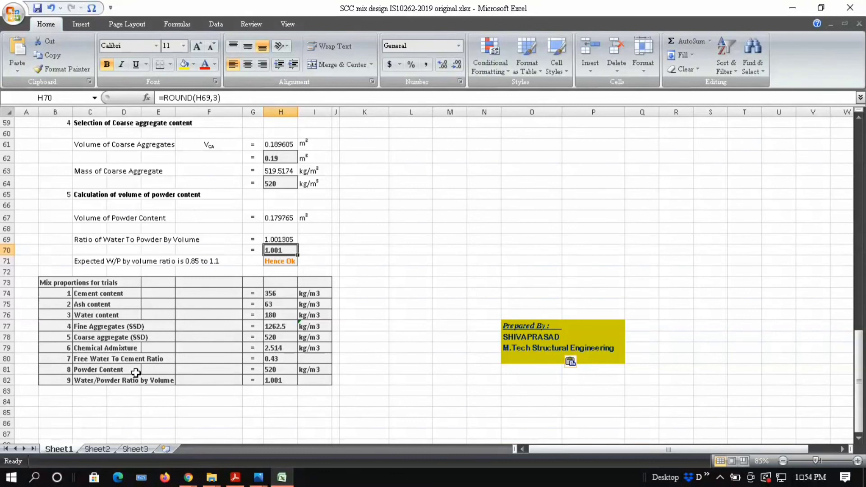
left_click(281, 294)
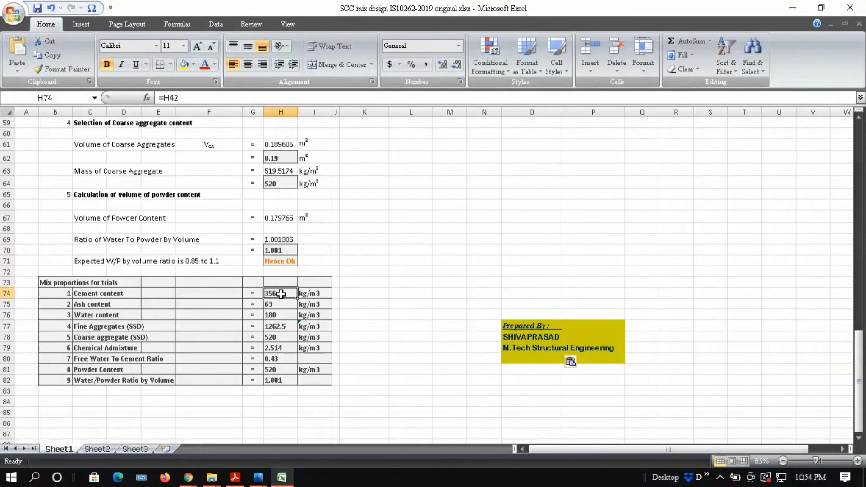
double_click(282, 295)
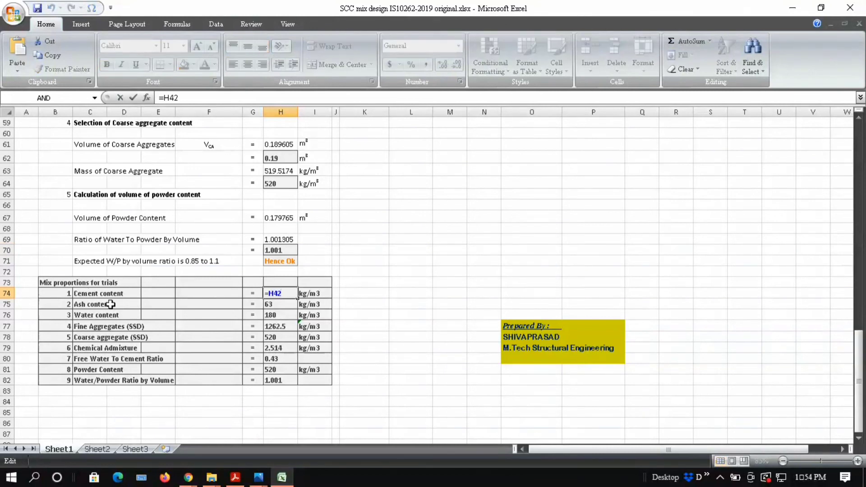
scroll(242, 248, "up", 10)
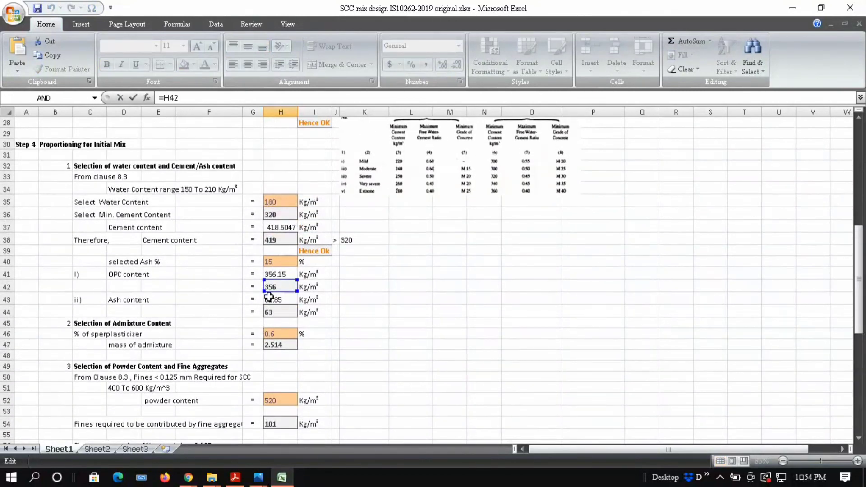
scroll(271, 296, "down", 12)
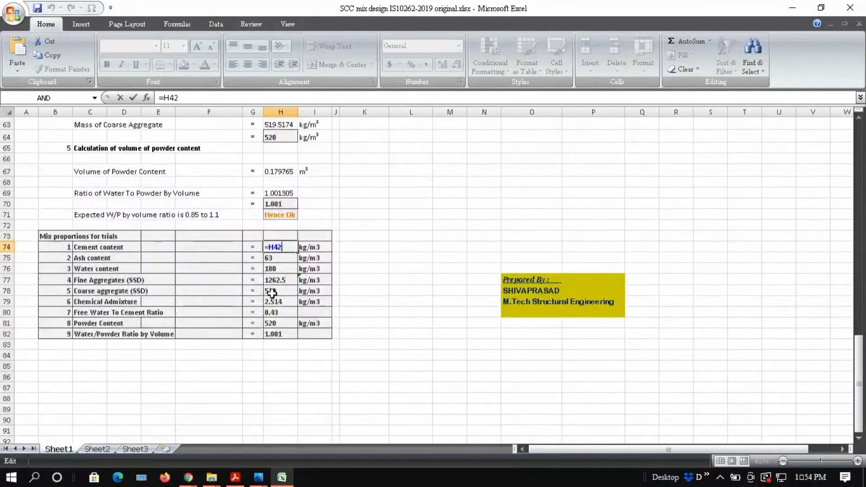
key("Escape")
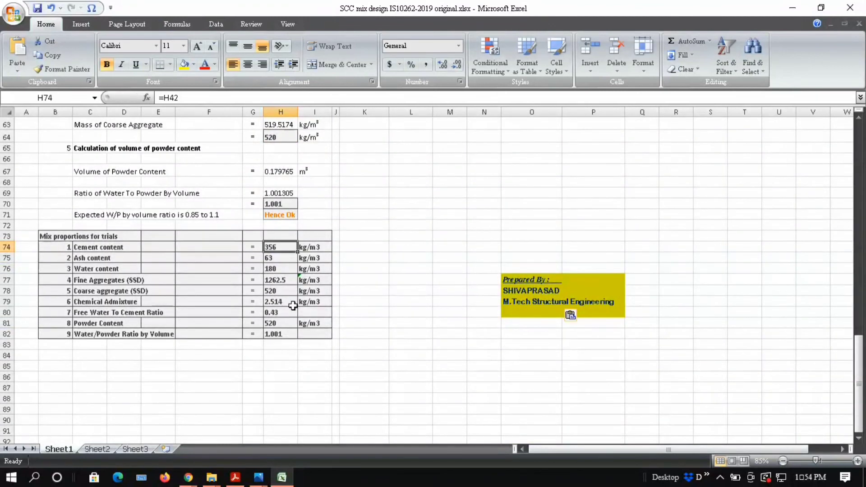
left_click(274, 257)
left_click(288, 280)
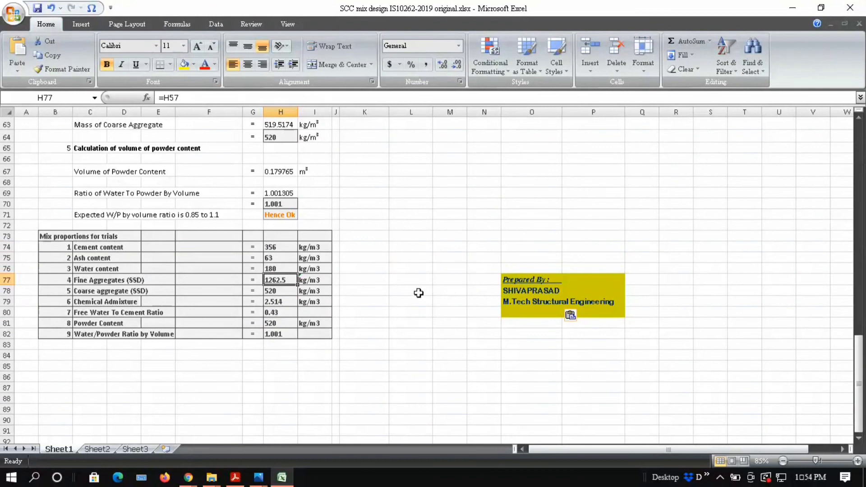
Review the sheet's calculation steps back up to the design stipulations, material test data, colour codes and reference tables.
scroll(388, 272, "up", 4)
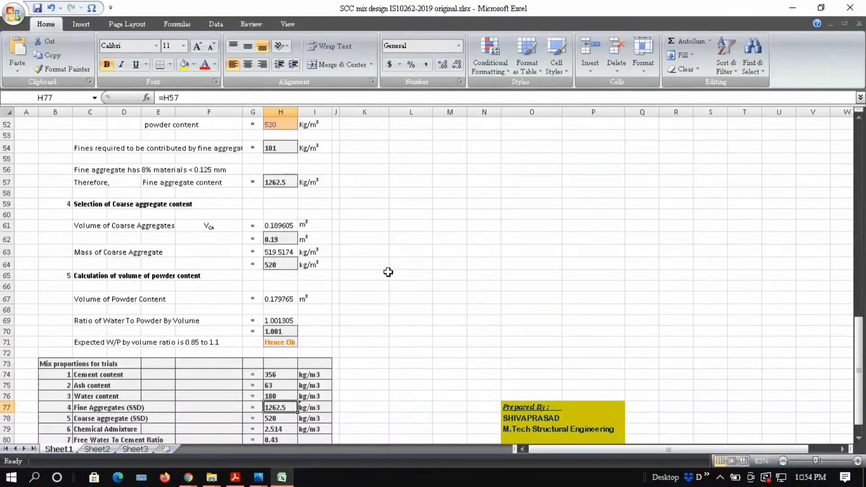
scroll(388, 272, "up", 3)
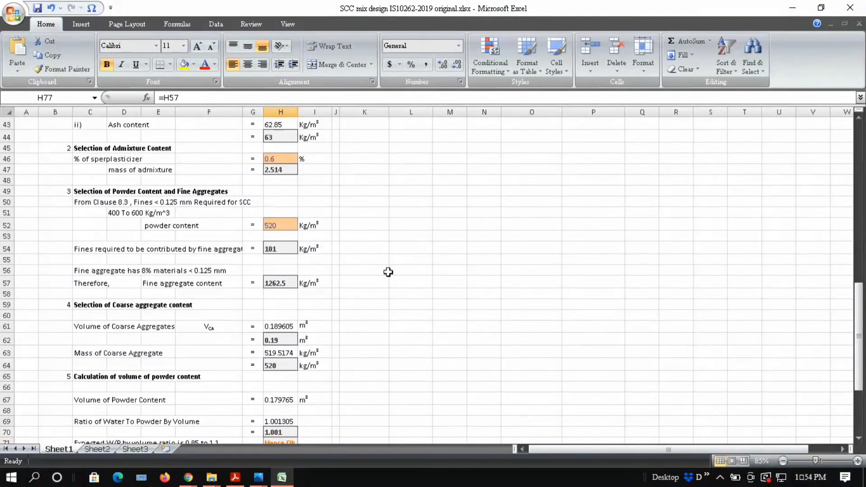
scroll(388, 272, "up", 11)
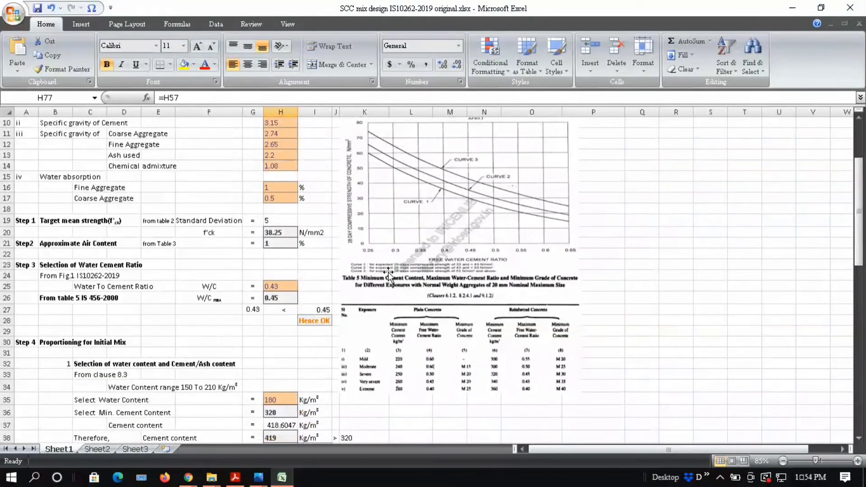
scroll(388, 272, "up", 3)
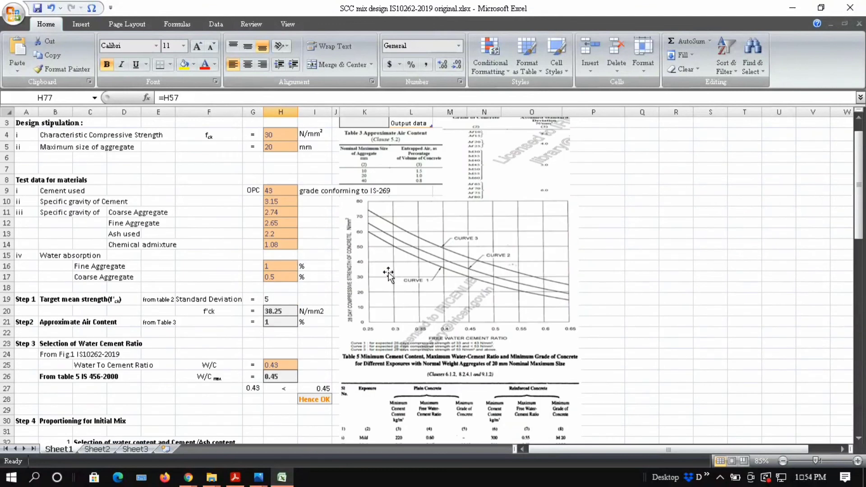
scroll(389, 274, "up", 1)
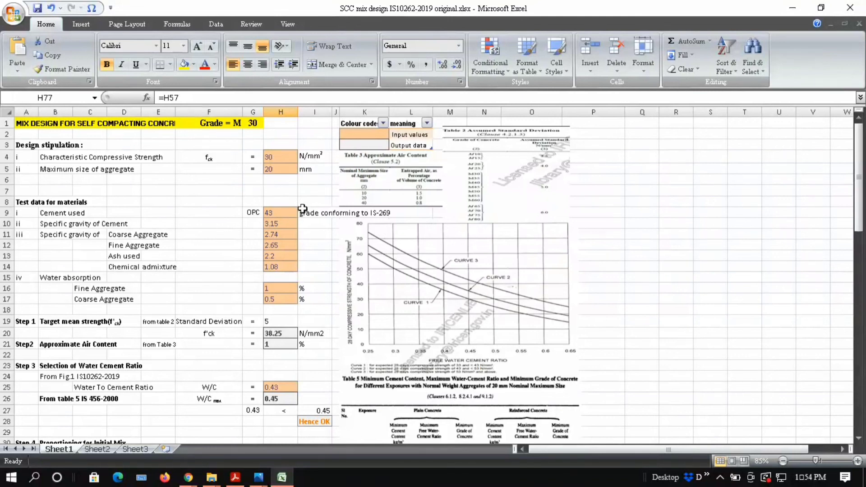
scroll(471, 337, "down", 4)
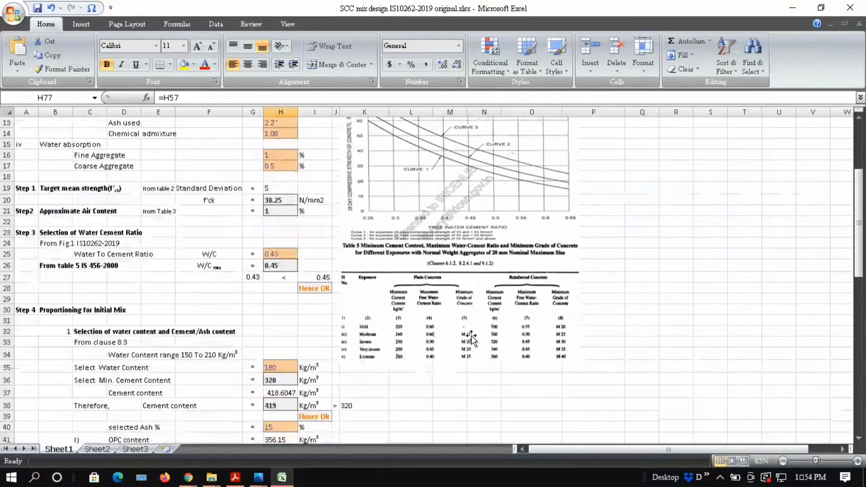